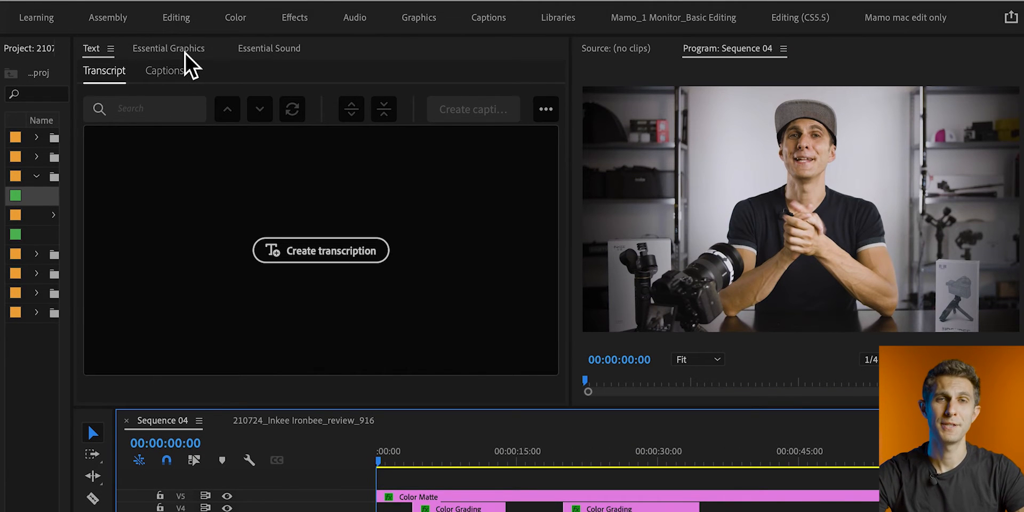
{"action": "left_click", "coordinate": [184, 50]}
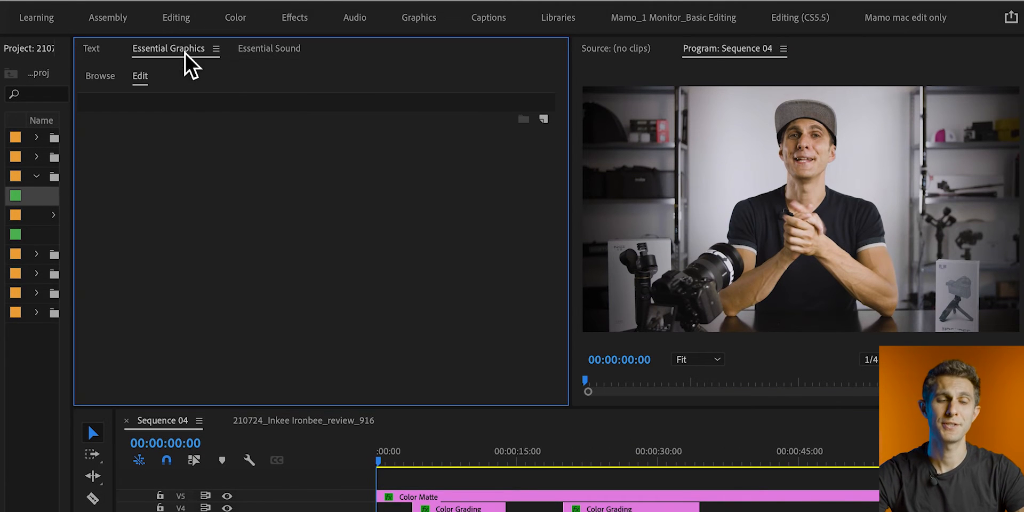
{"action": "left_click", "coordinate": [273, 54]}
{"action": "left_click", "coordinate": [91, 49]}
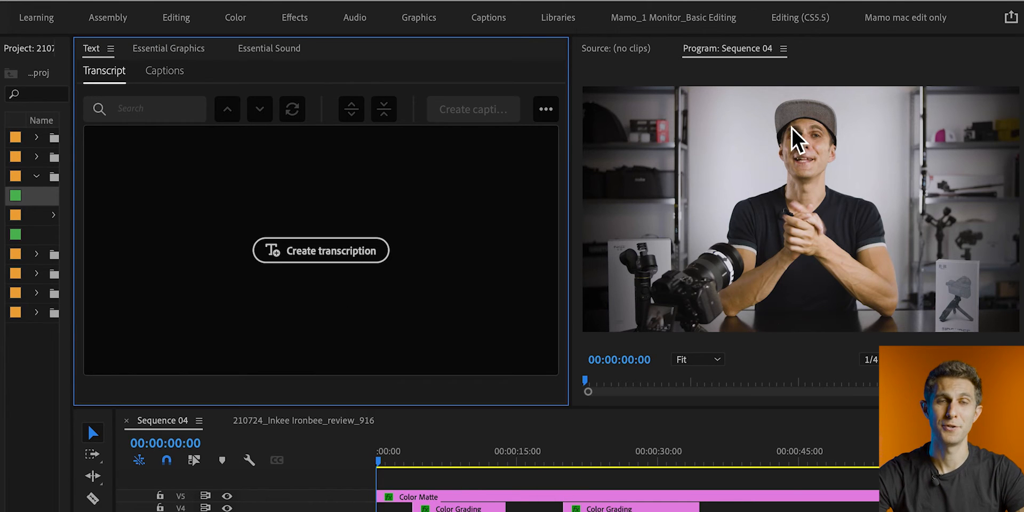
{"action": "left_click", "coordinate": [302, 441]}
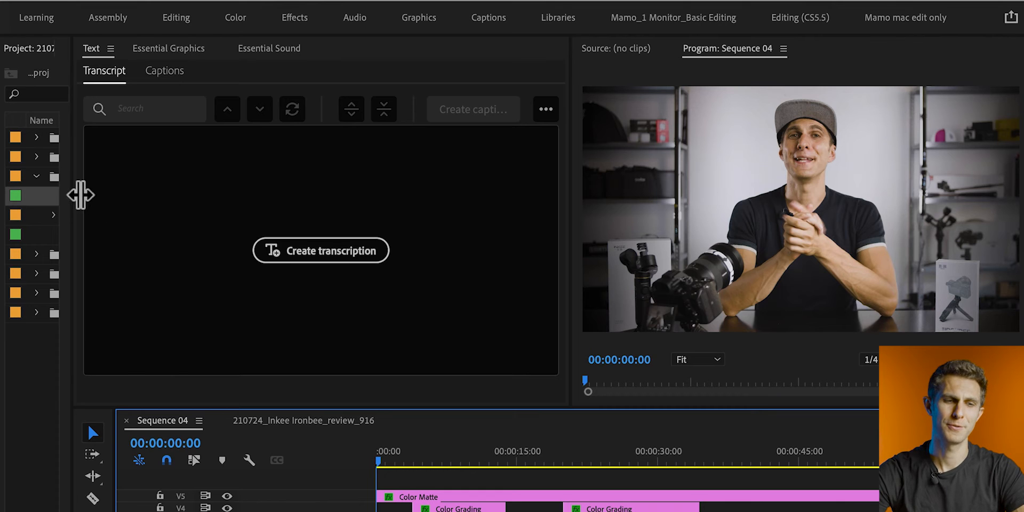
Step: Widen the project bin list, view the 210724_Inkee Ironbee_review_916 sequence from the EDITS bin, and reopen Sequence 04
{"action": "left_click_drag", "start_coordinate": [81, 195], "coordinate": [150, 194]}
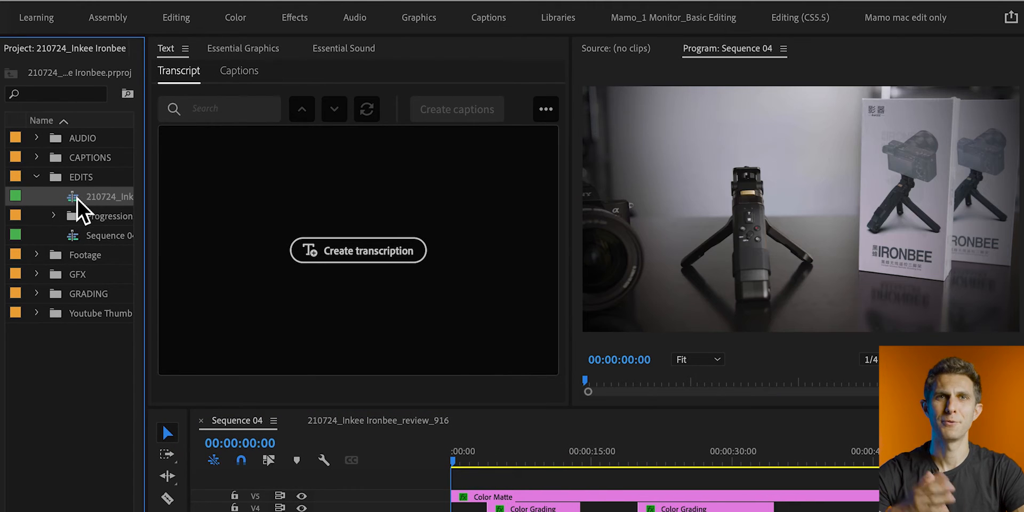
{"action": "double_click", "coordinate": [77, 198]}
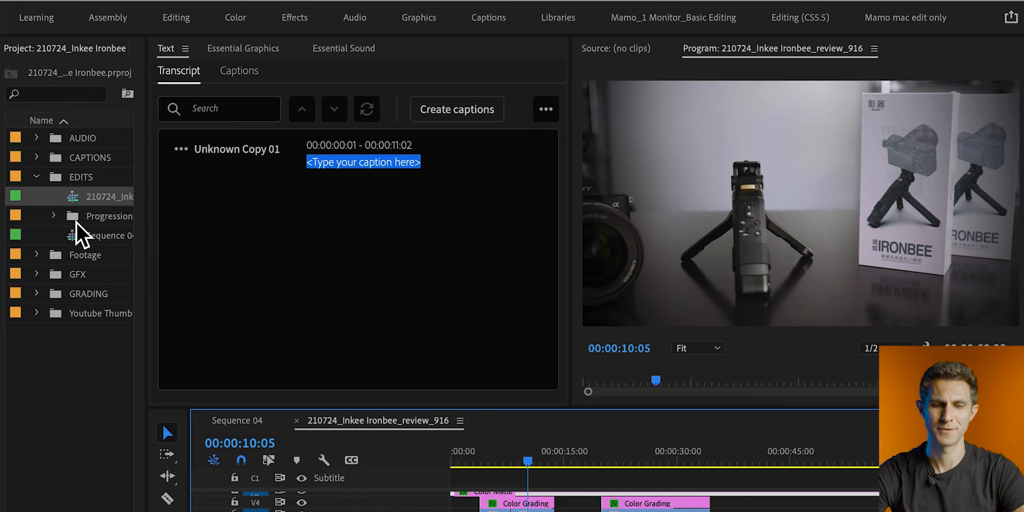
{"action": "left_click", "coordinate": [72, 236]}
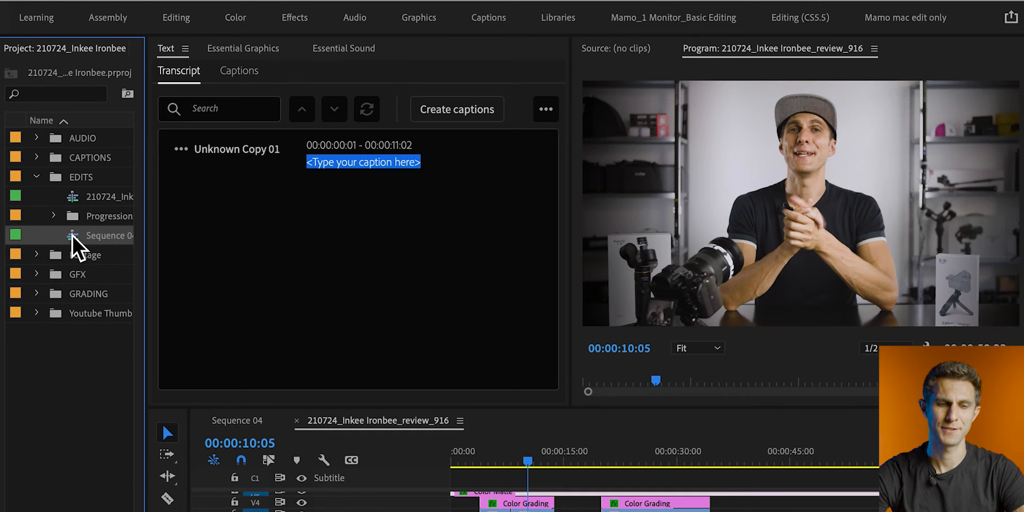
{"action": "double_click", "coordinate": [73, 235]}
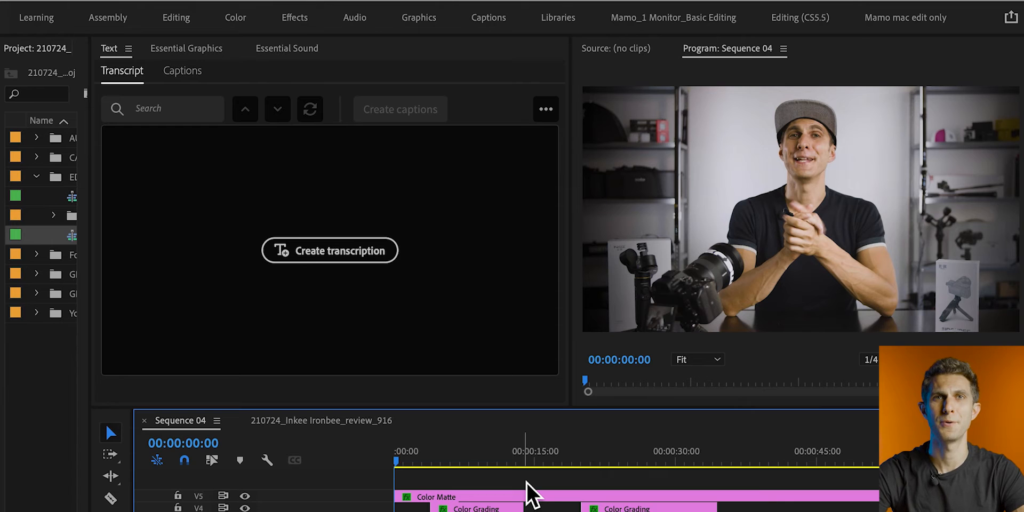
Step: Compare the transcript and caption creation options available for Sequence 04
{"action": "left_click", "coordinate": [111, 49]}
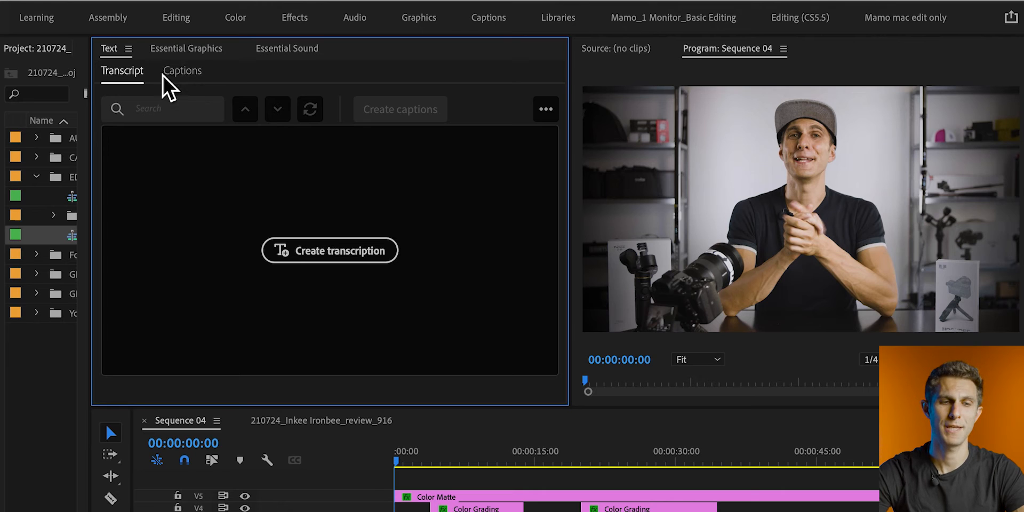
{"action": "left_click", "coordinate": [187, 76]}
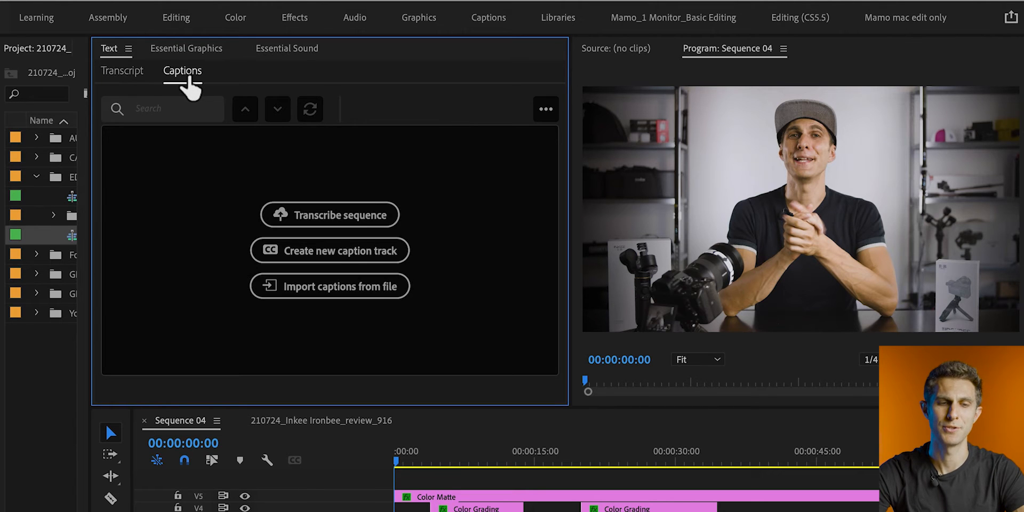
{"action": "left_click", "coordinate": [137, 77]}
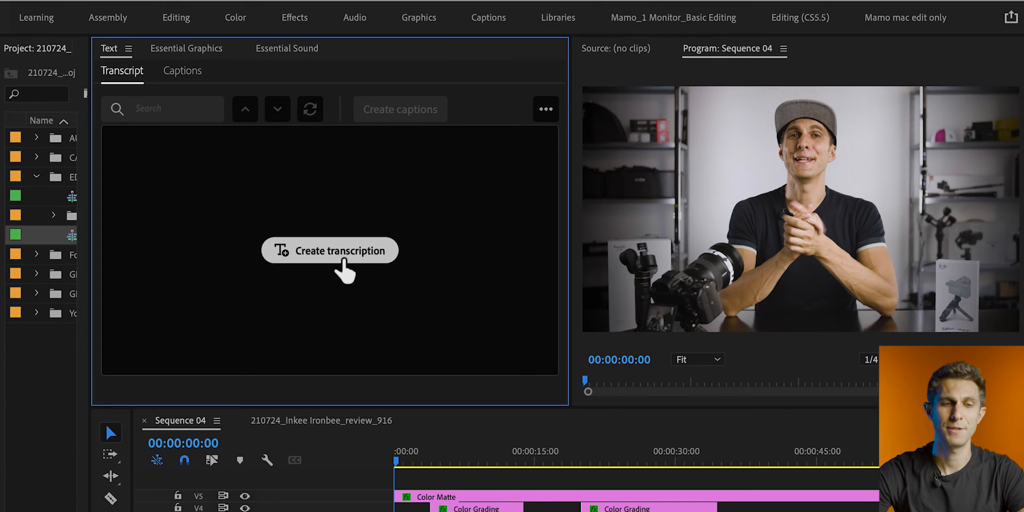
{"action": "left_click", "coordinate": [183, 72]}
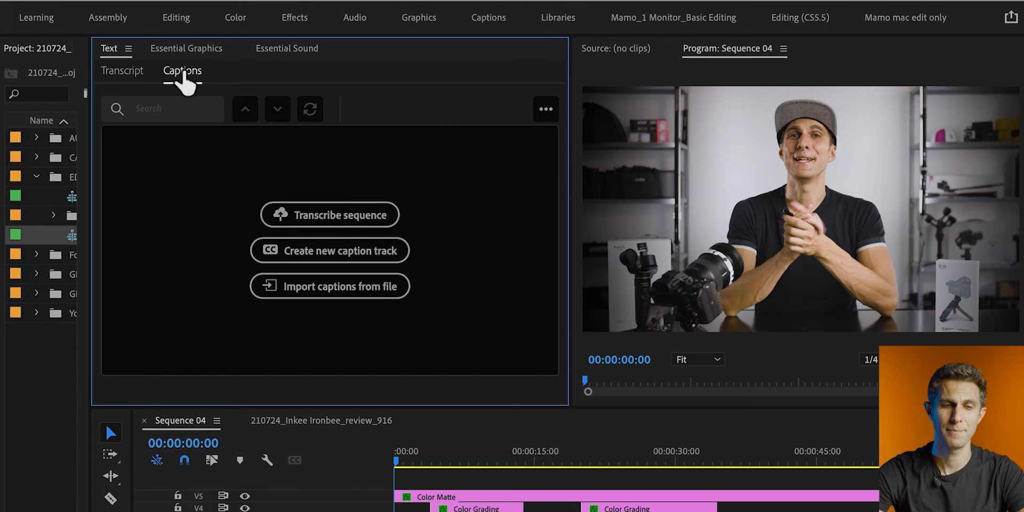
Step: Start a transcript of Sequence 04 with track Audio 1, switch audio analysis to clips tagged as 'Dialogue', and cancel the setup
{"action": "left_click", "coordinate": [368, 225]}
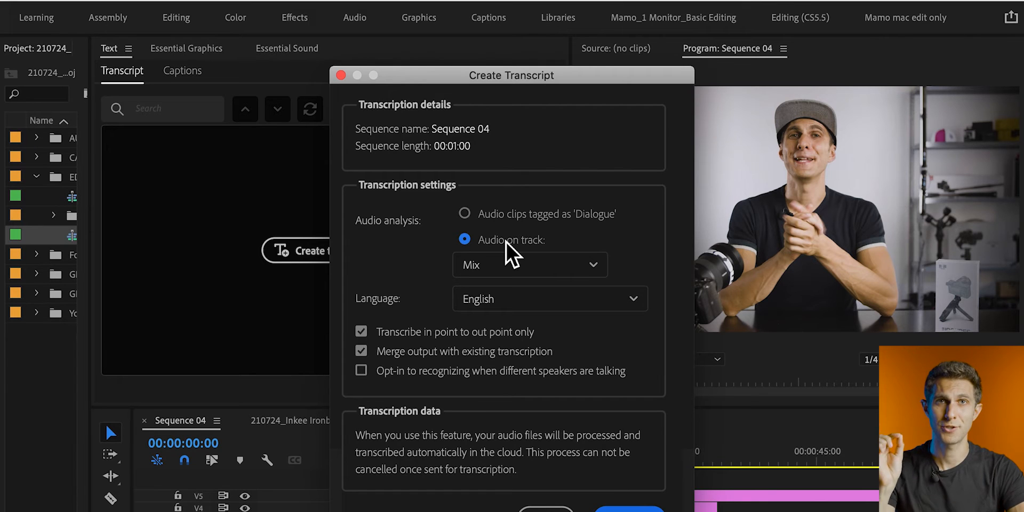
{"action": "left_click", "coordinate": [592, 267]}
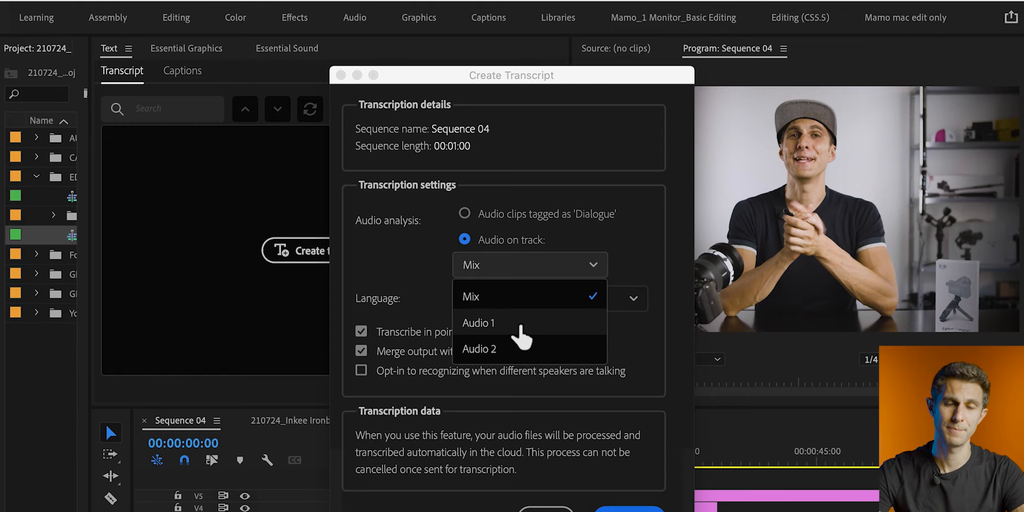
{"action": "left_click", "coordinate": [519, 325]}
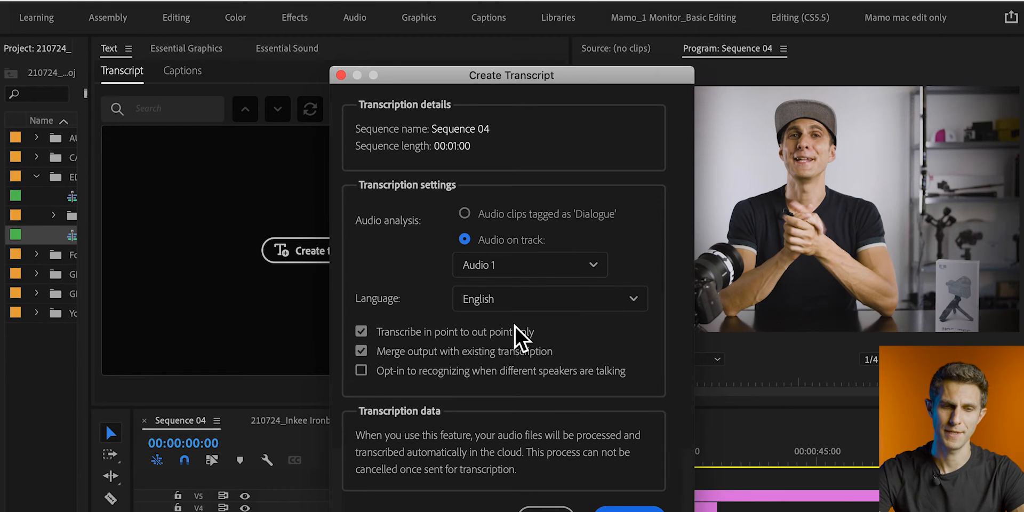
{"action": "left_click", "coordinate": [561, 302]}
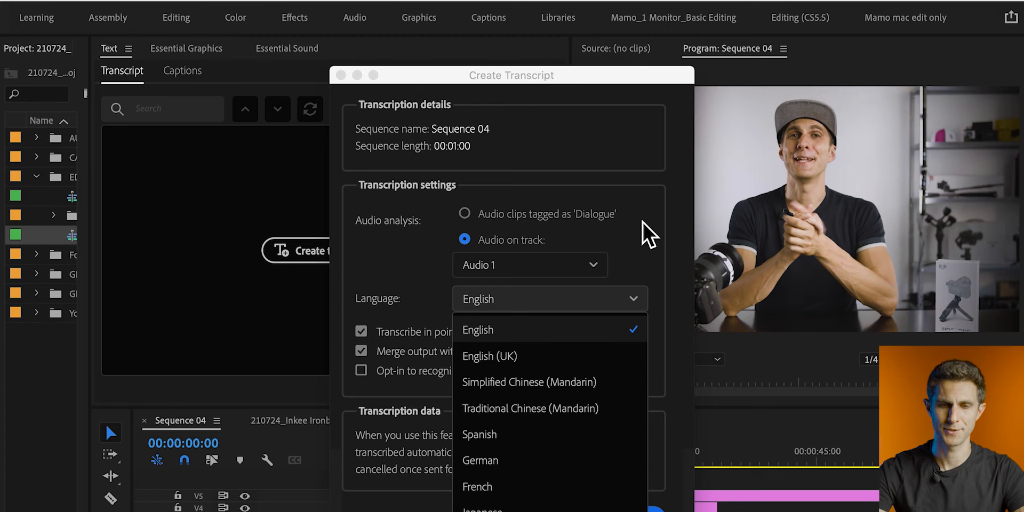
{"action": "left_click", "coordinate": [643, 239]}
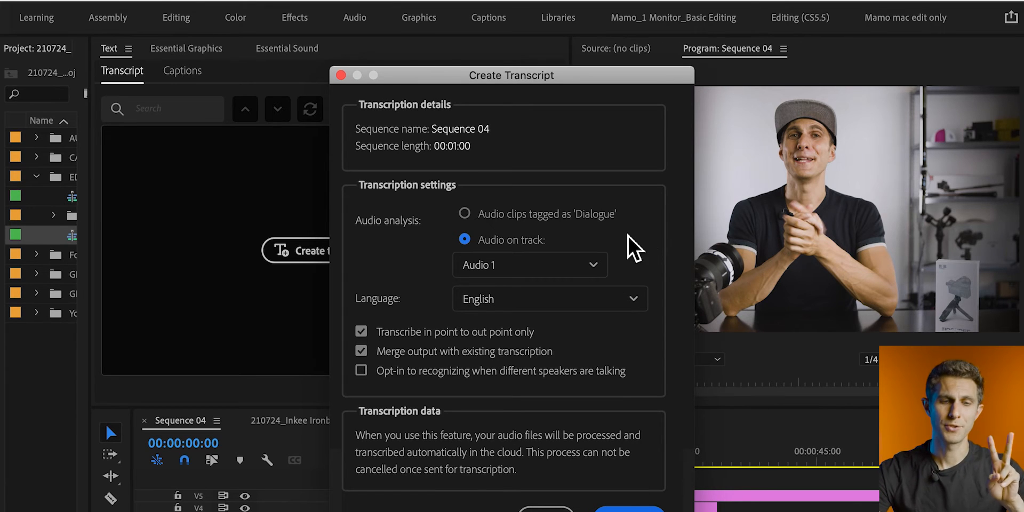
{"action": "left_click", "coordinate": [511, 222]}
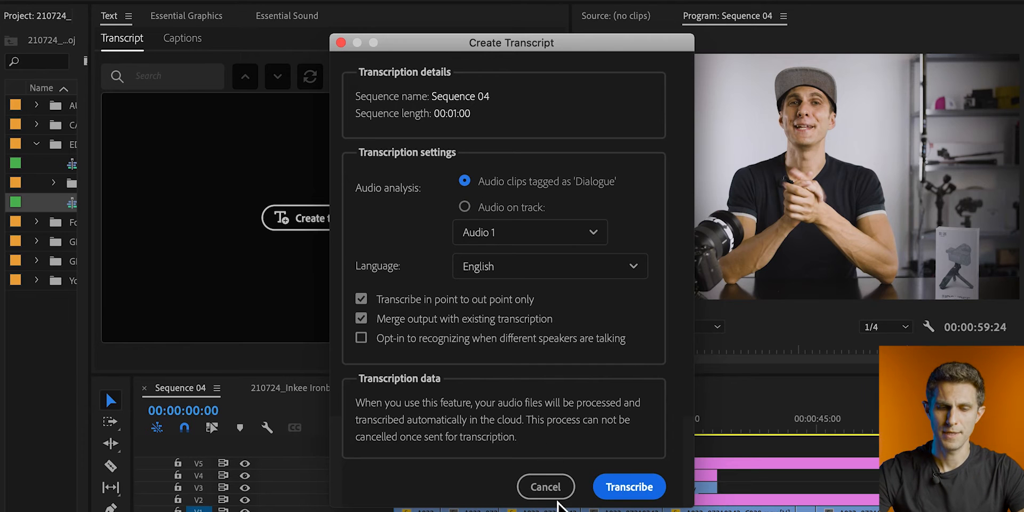
{"action": "left_click", "coordinate": [549, 487]}
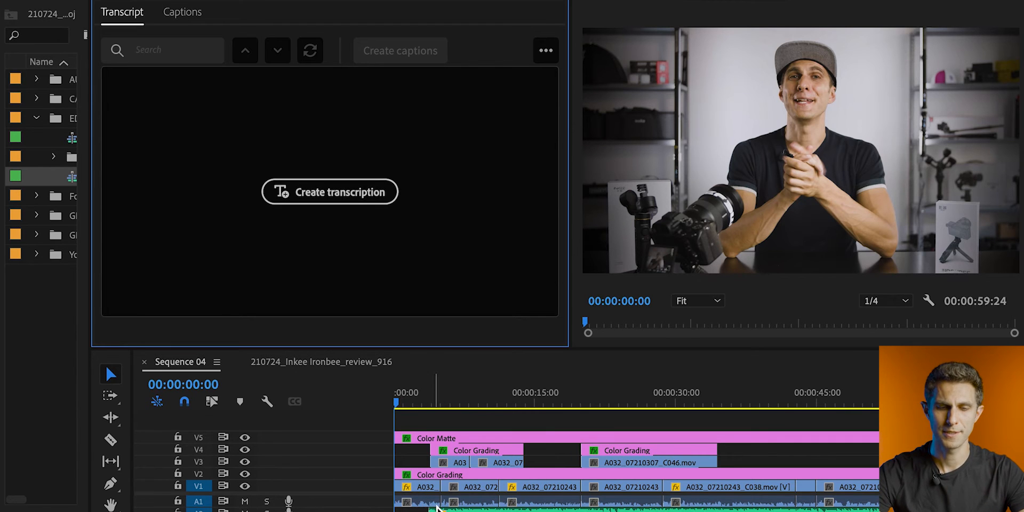
Step: Select voice clips on audio track A1 and check their Dialogue tagging in Essential Sound
{"action": "left_click", "coordinate": [434, 507]}
{"action": "left_click", "coordinate": [561, 507], "text": "shift"}
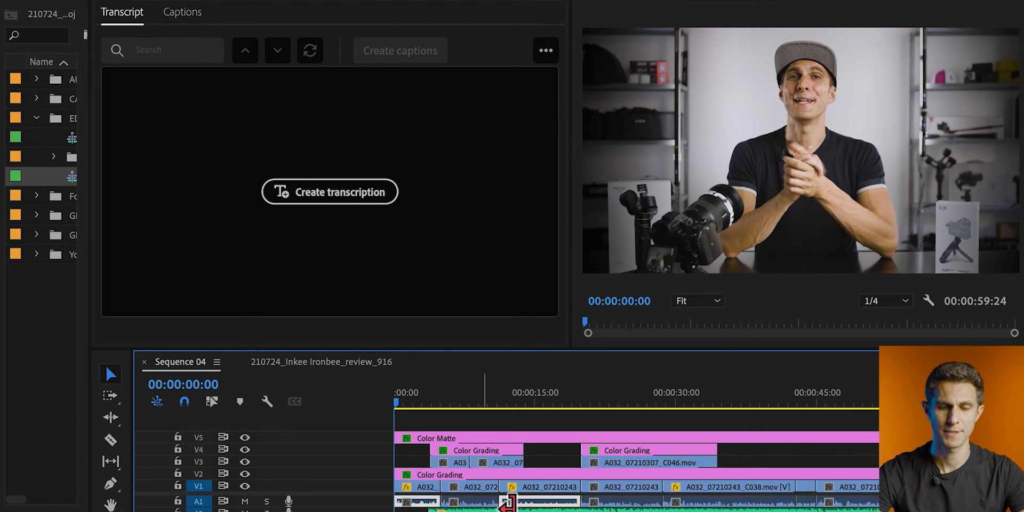
{"action": "left_click", "coordinate": [553, 508], "text": "shift"}
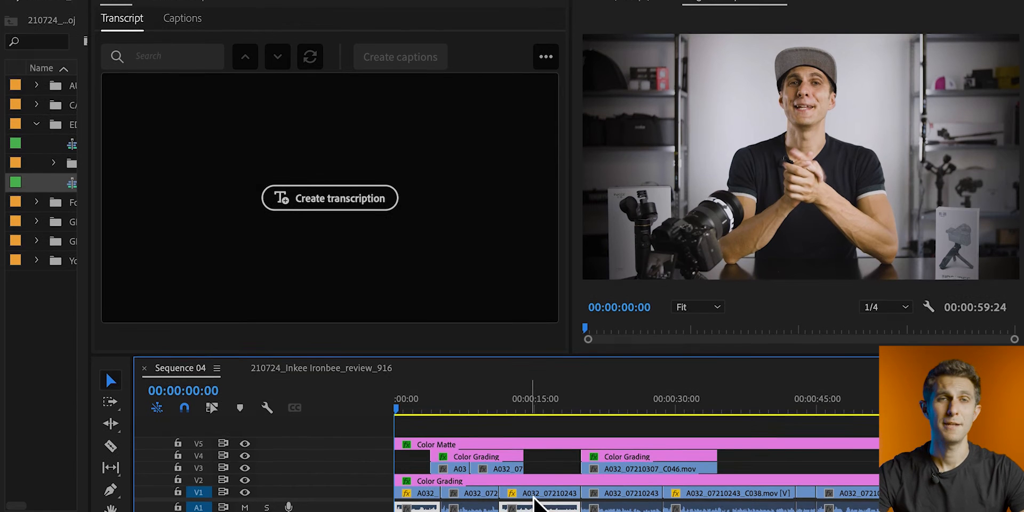
{"action": "left_click", "coordinate": [288, 18]}
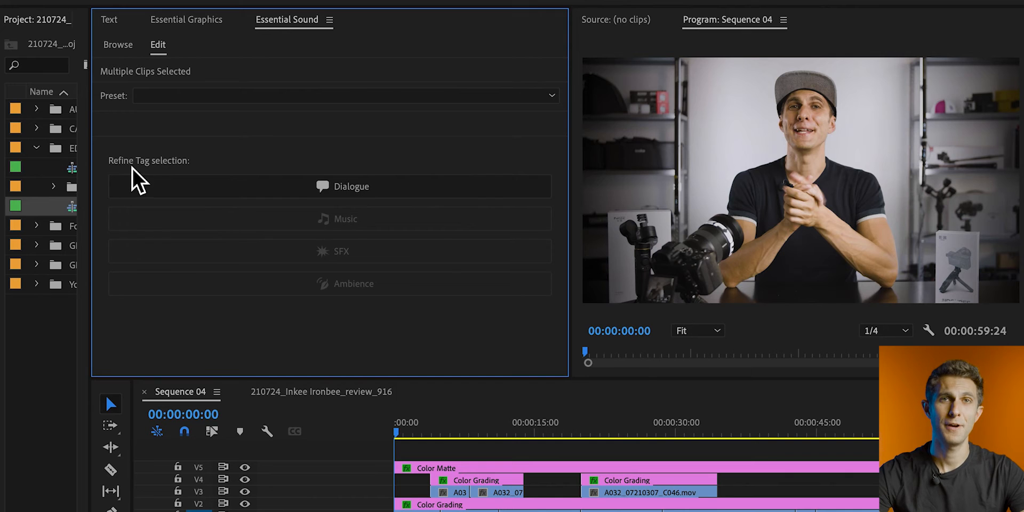
{"action": "left_click", "coordinate": [397, 192]}
{"action": "left_click", "coordinate": [398, 426]}
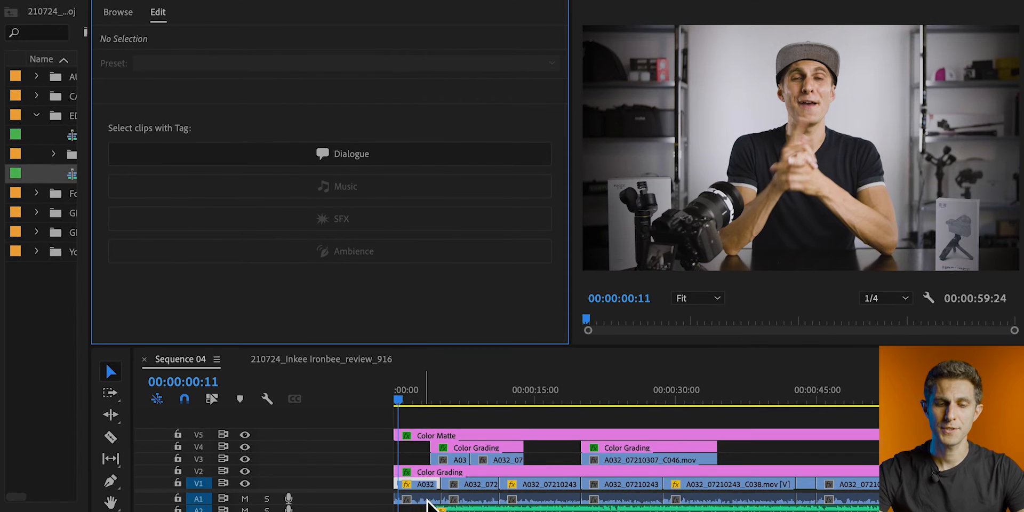
{"action": "left_click", "coordinate": [564, 502]}
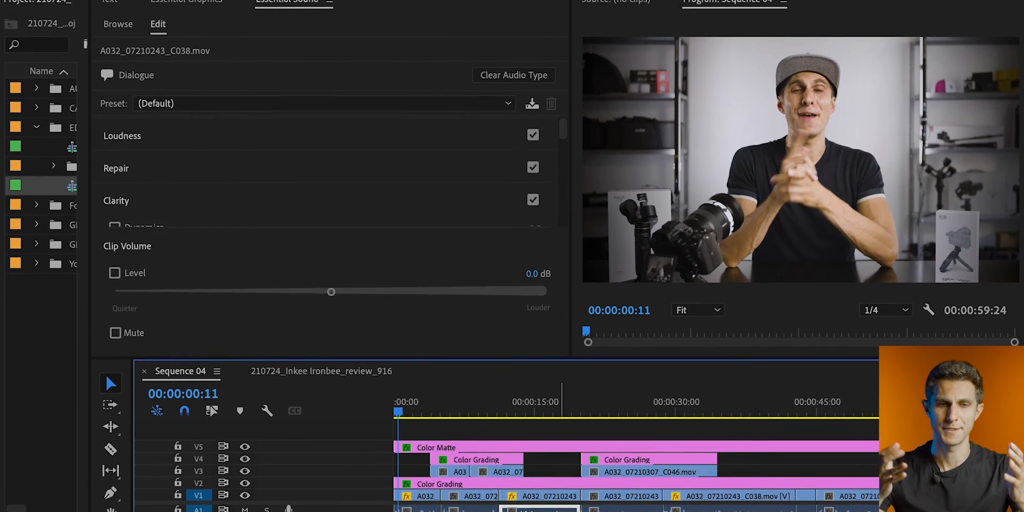
Step: Set the Sequence 04 transcript to analyse audio on track Audio 1 and leave the setup without transcribing
{"action": "left_click", "coordinate": [112, 1]}
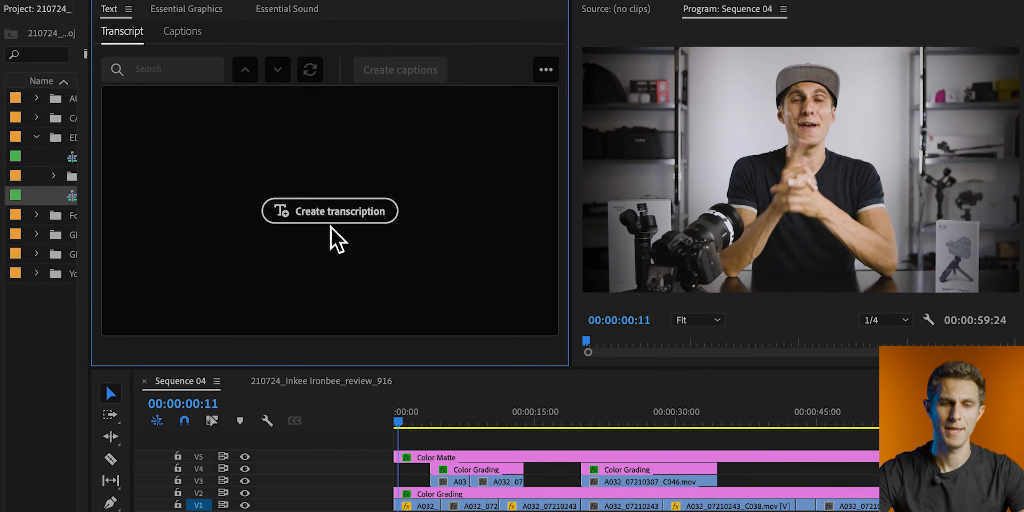
{"action": "left_click", "coordinate": [352, 216]}
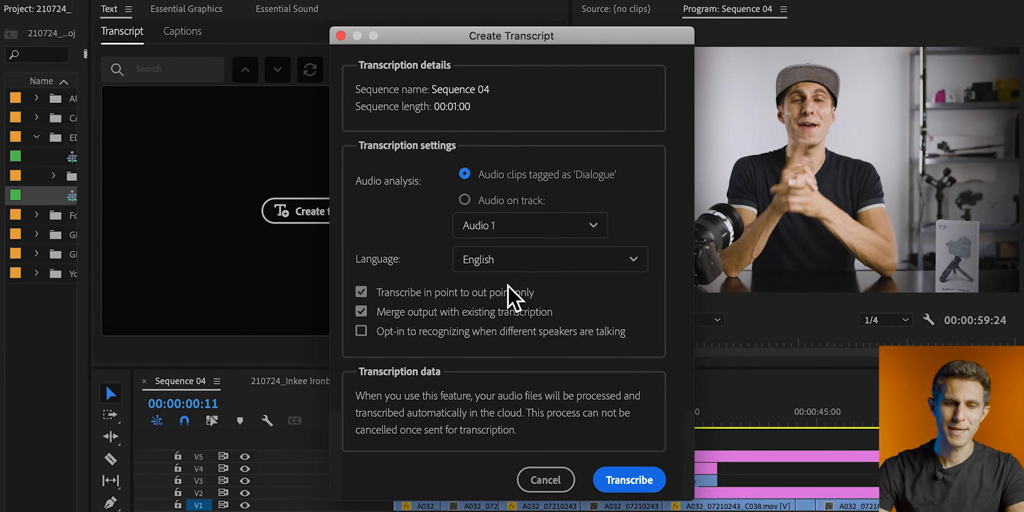
{"action": "left_click", "coordinate": [506, 203]}
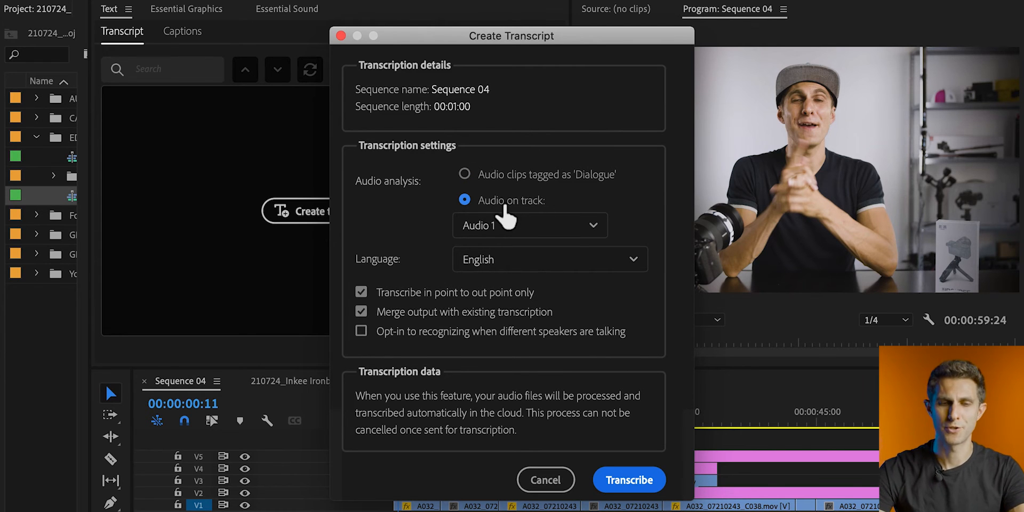
{"action": "left_click", "coordinate": [590, 233]}
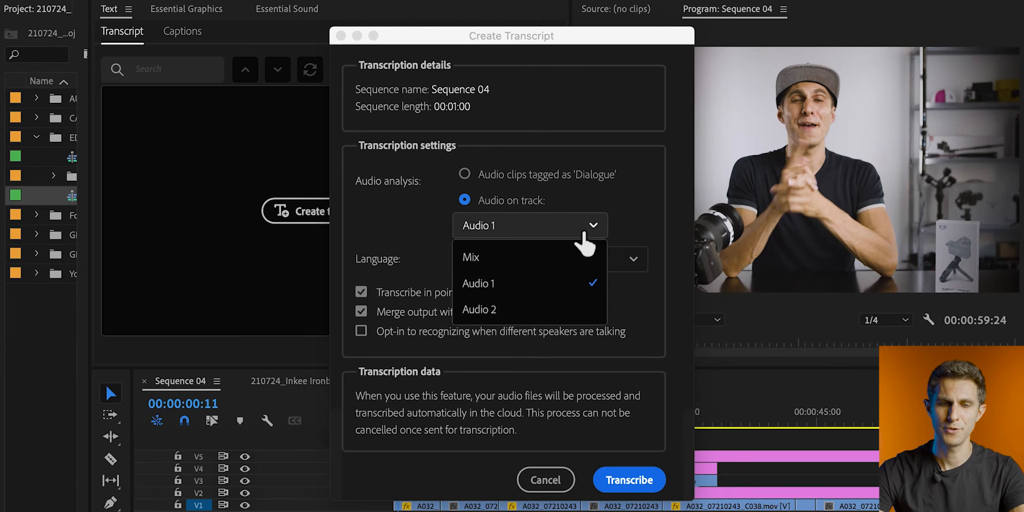
{"action": "left_click", "coordinate": [505, 286]}
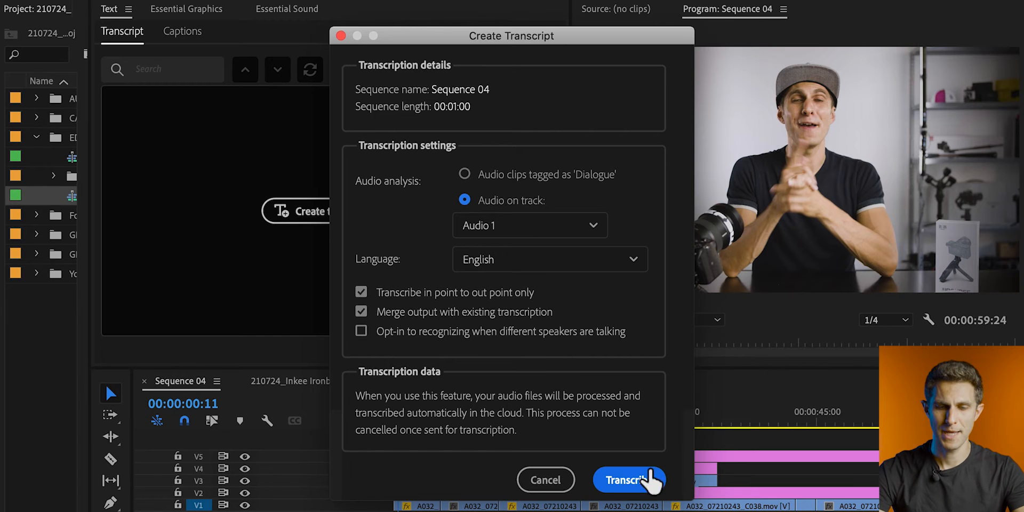
{"action": "left_click", "coordinate": [557, 473]}
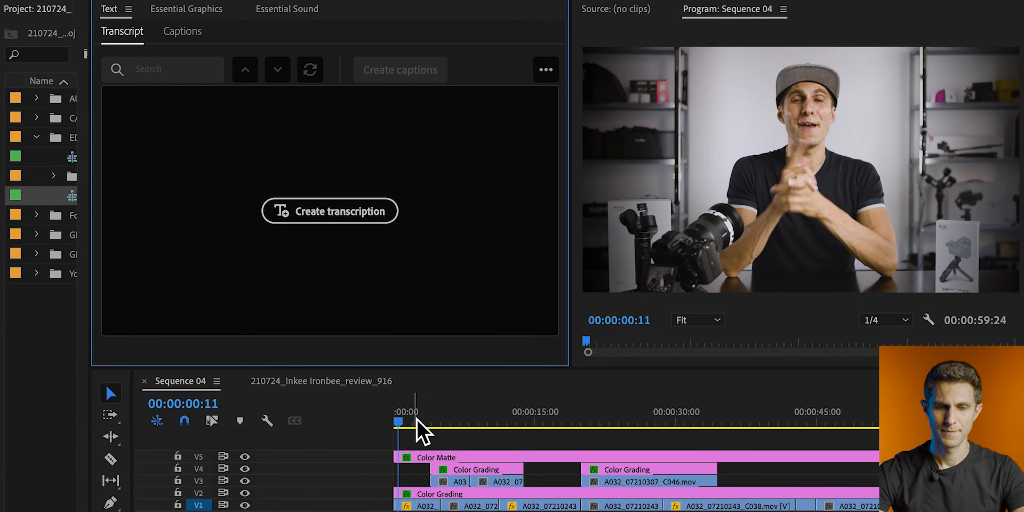
Step: Mark an in point at 00:00:05:09 and an out point at 00:00:36:19 in Sequence 04
{"action": "left_click", "coordinate": [416, 421]}
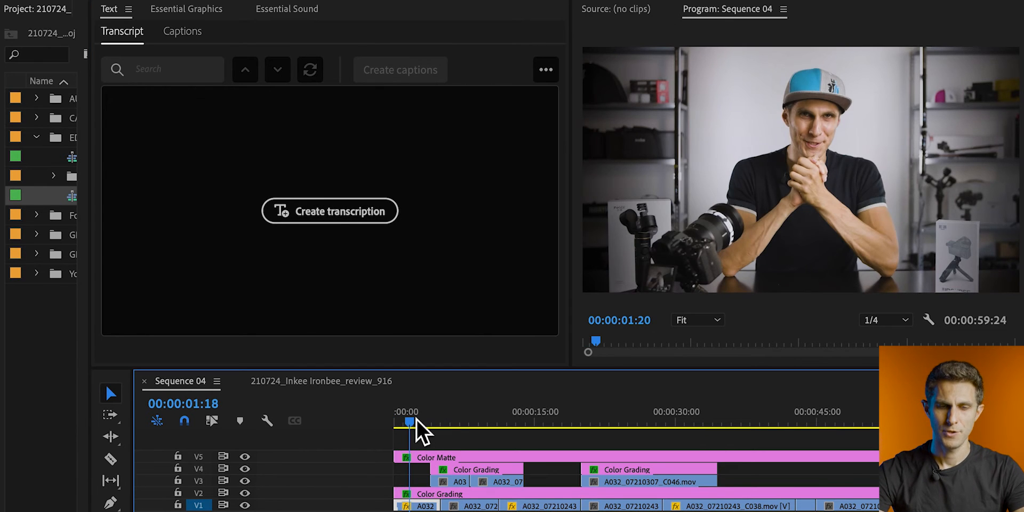
{"action": "left_click", "coordinate": [448, 422]}
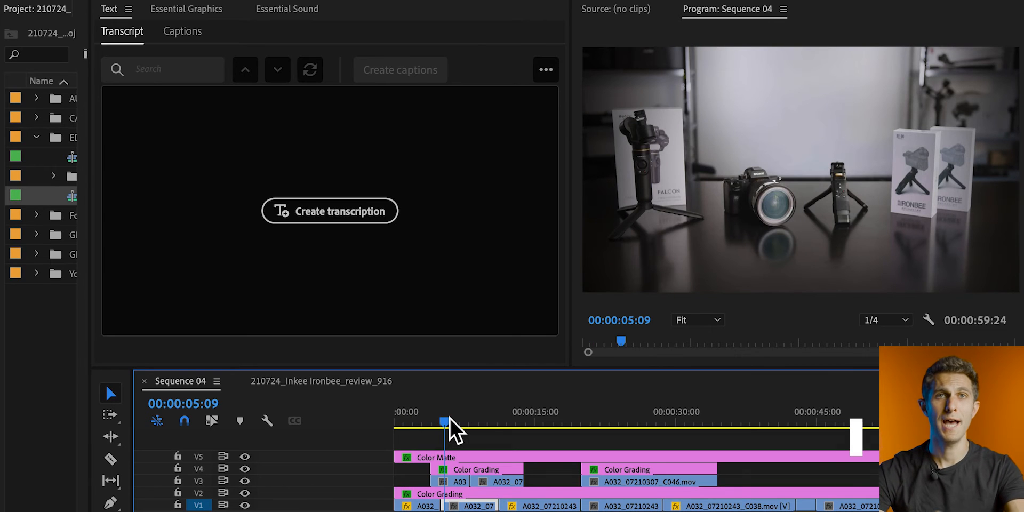
{"action": "key", "text": "i"}
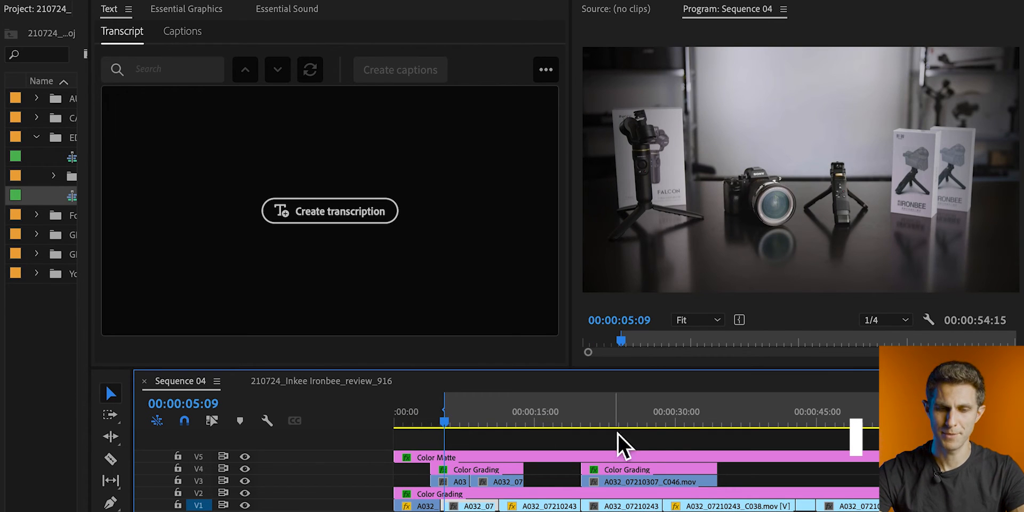
{"action": "left_click", "coordinate": [743, 418]}
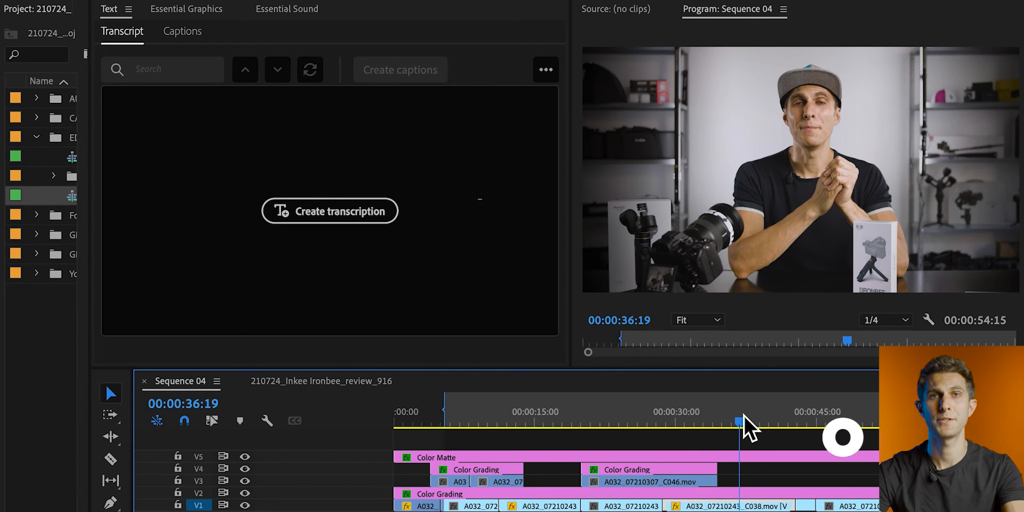
{"action": "key", "text": "o"}
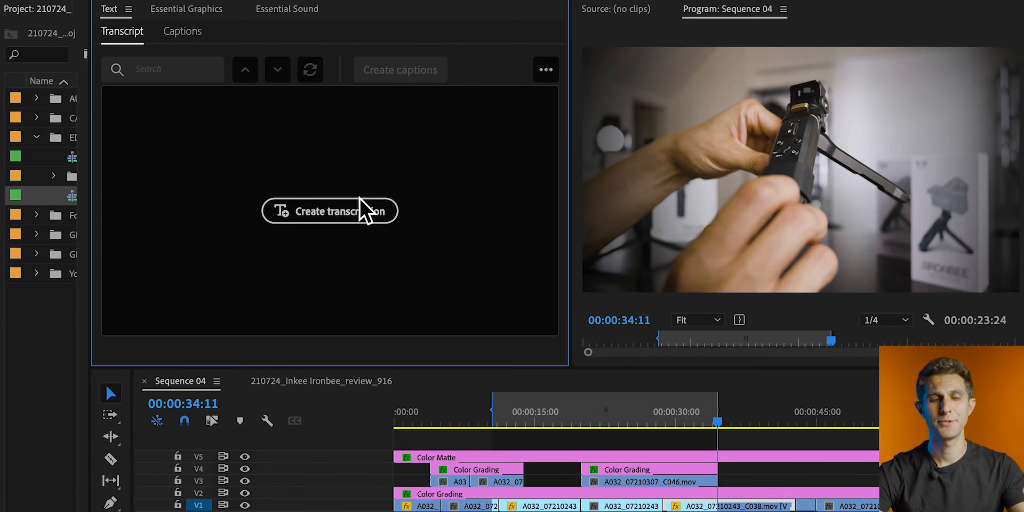
Step: Transcribe the whole of Sequence 04 from track Audio 1 in English and read through the resulting transcript
{"action": "left_click", "coordinate": [341, 220]}
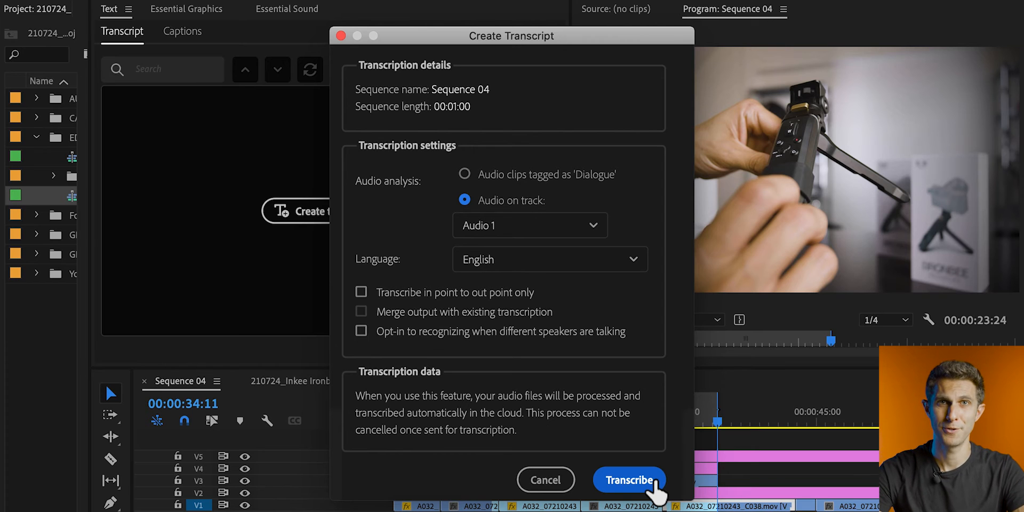
{"action": "left_click", "coordinate": [554, 0]}
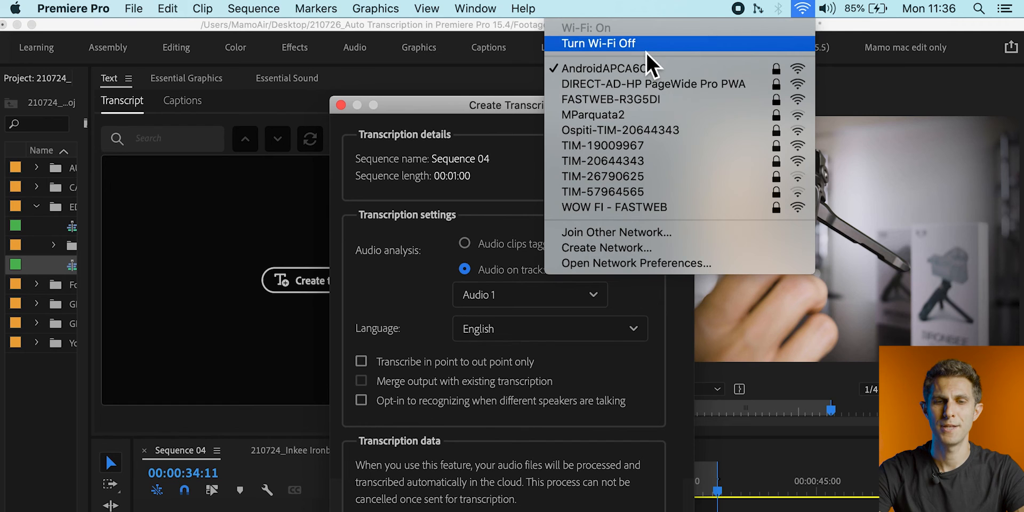
{"action": "left_click", "coordinate": [647, 13]}
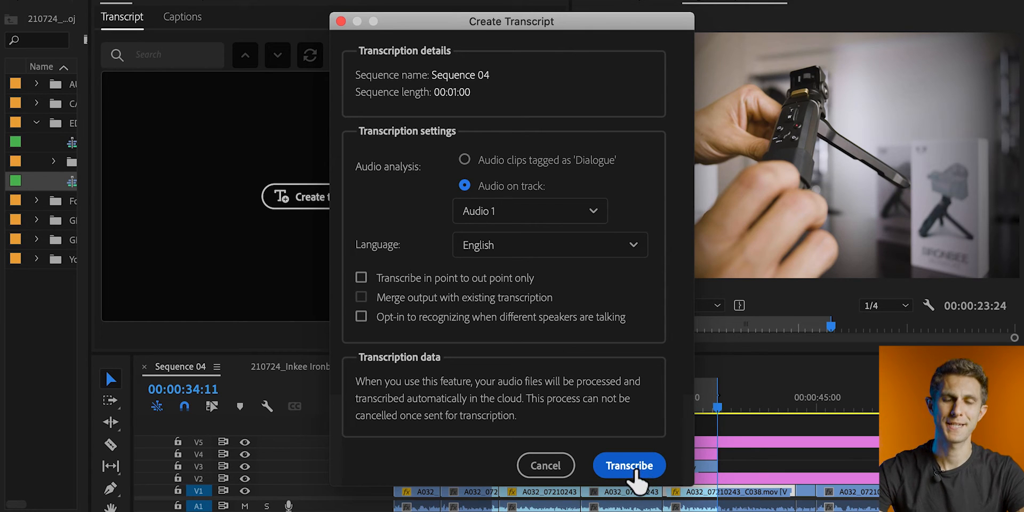
{"action": "left_click", "coordinate": [638, 468]}
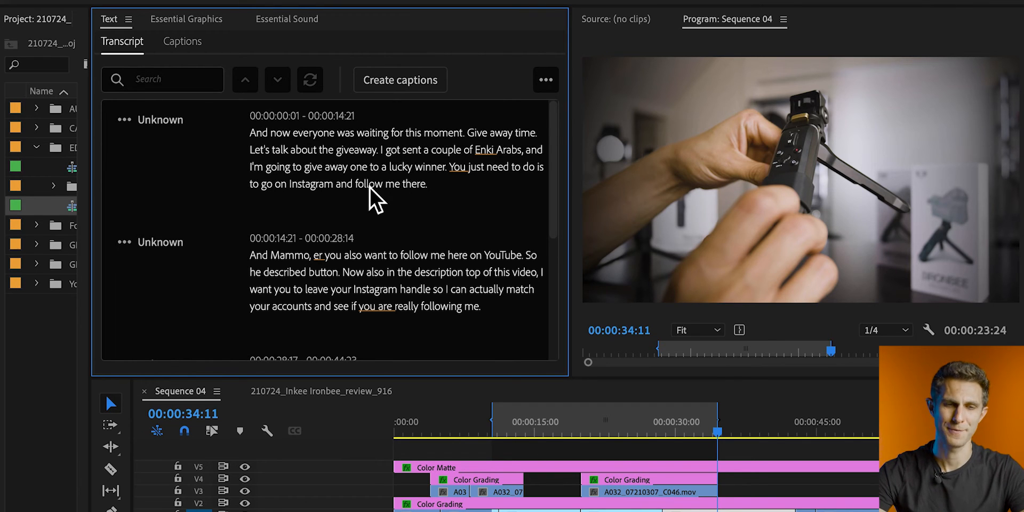
{"action": "scroll", "coordinate": [369, 187], "scroll_direction": "down", "scroll_amount": 5}
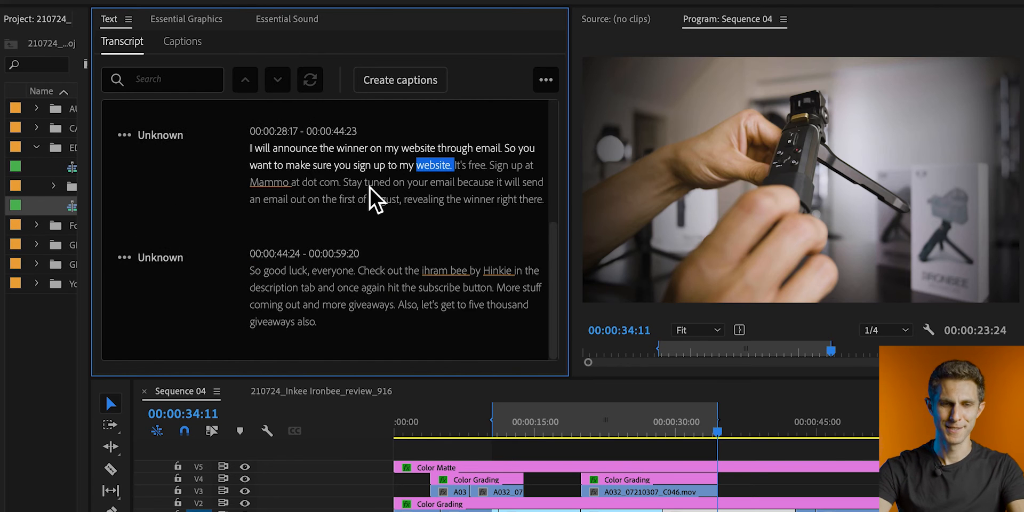
{"action": "scroll", "coordinate": [376, 200], "scroll_direction": "up", "scroll_amount": 5}
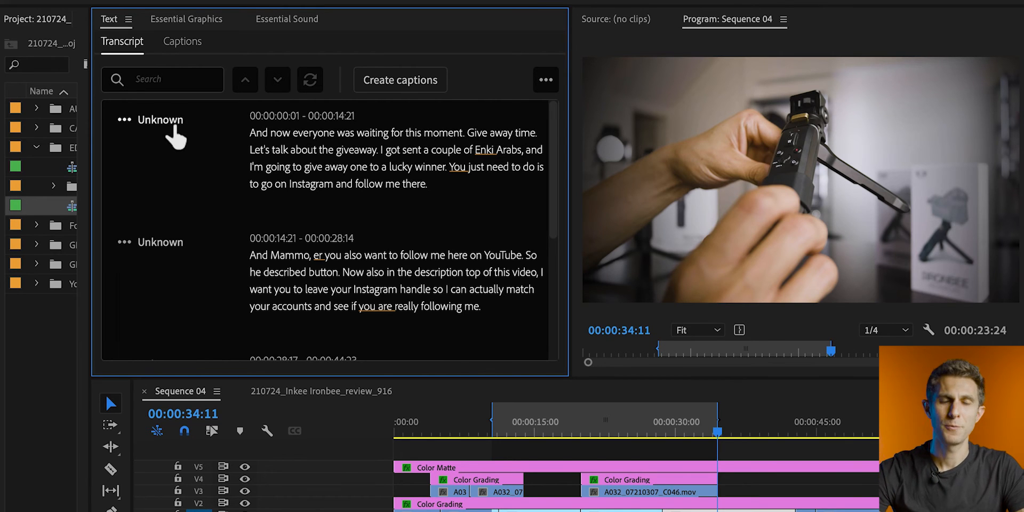
Step: Rename the Unknown speaker in the transcript to the presenter's name
{"action": "left_click", "coordinate": [128, 124]}
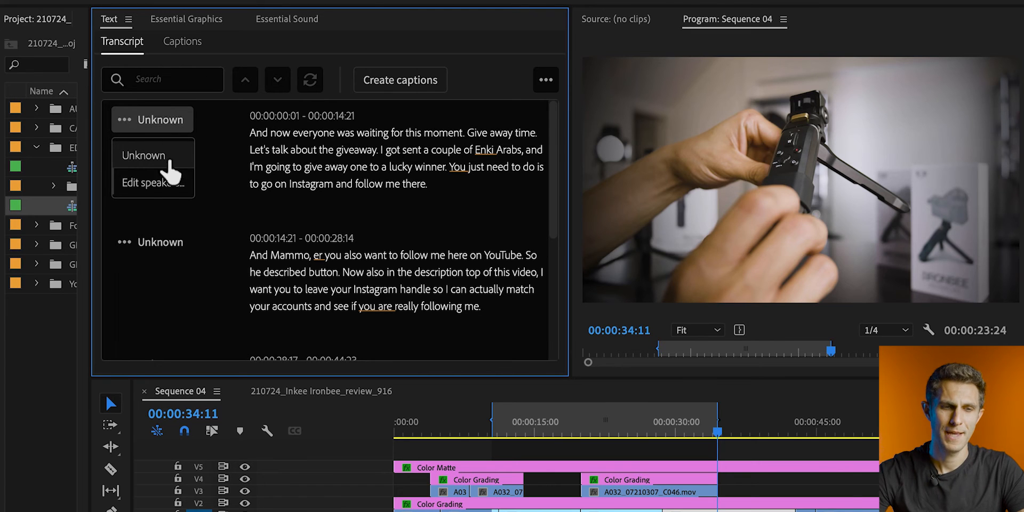
{"action": "left_click", "coordinate": [155, 184]}
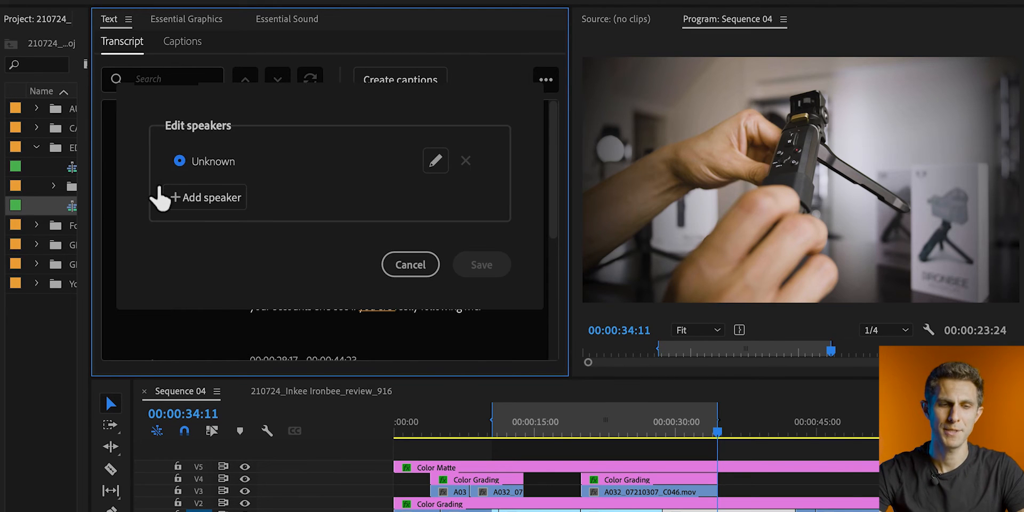
{"action": "left_click", "coordinate": [447, 170]}
{"action": "left_click_drag", "start_coordinate": [275, 165], "coordinate": [160, 172]}
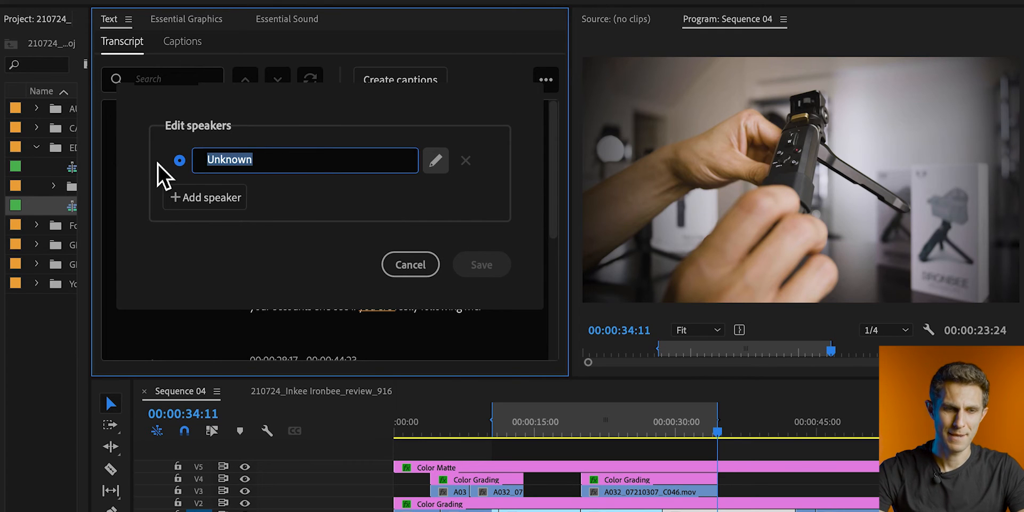
{"action": "type", "text": "Mamo"}
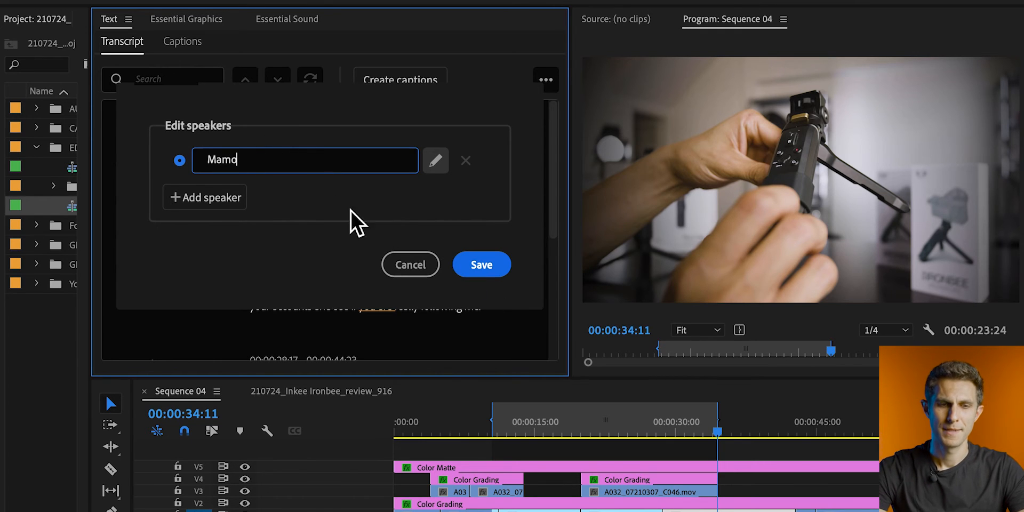
{"action": "left_click", "coordinate": [295, 209]}
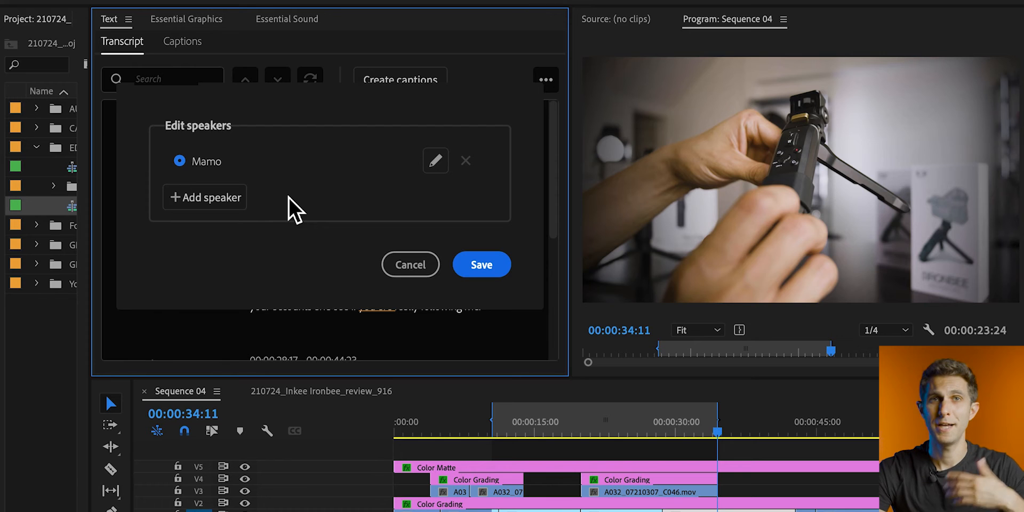
Step: Add a second speaker named with the presenter's name followed by 2, and save the speaker list
{"action": "left_click", "coordinate": [226, 204]}
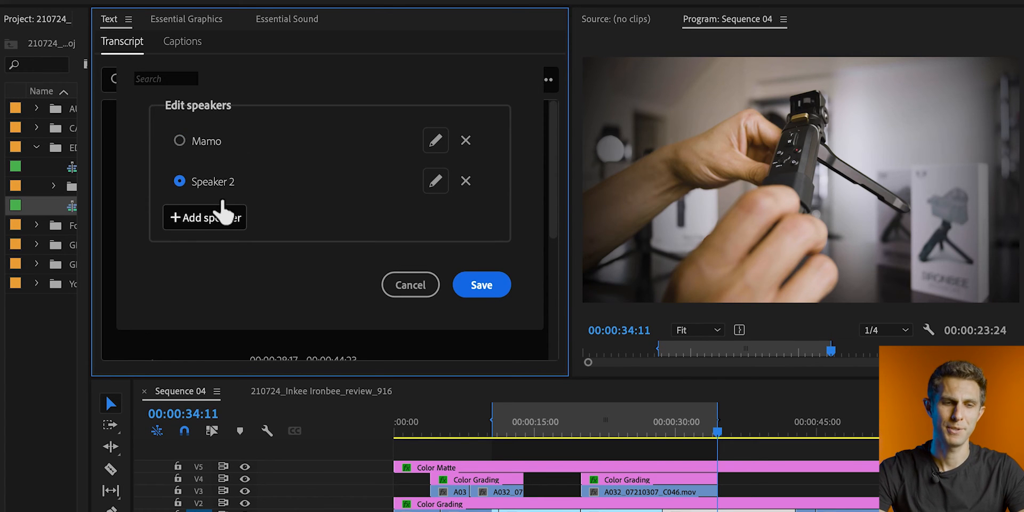
{"action": "left_click", "coordinate": [444, 187]}
{"action": "left_click_drag", "start_coordinate": [290, 183], "coordinate": [144, 187]}
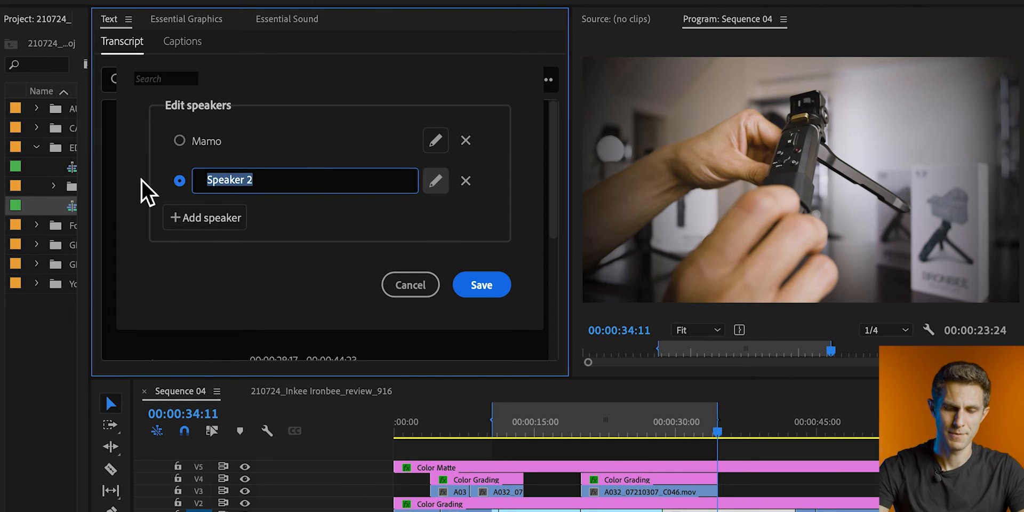
{"action": "type", "text": "Mamo 2"}
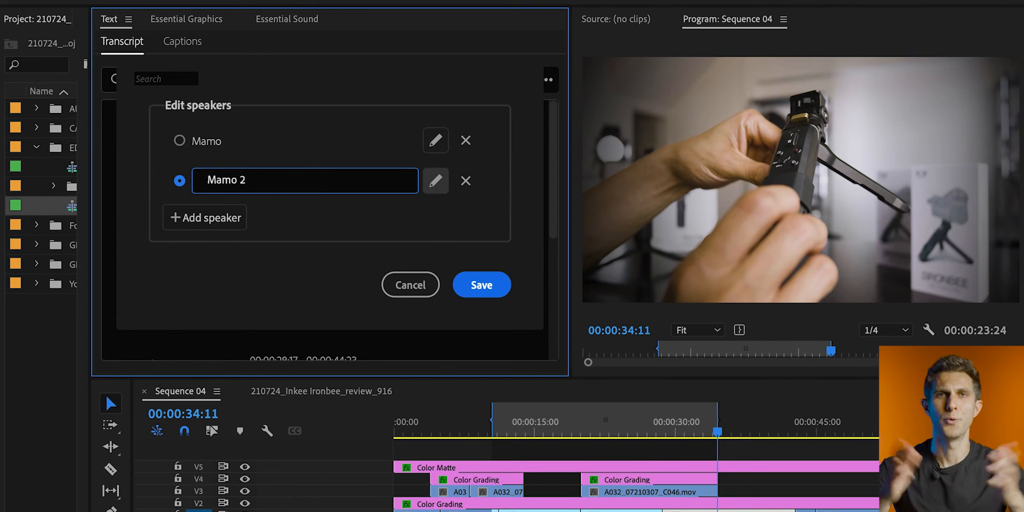
{"action": "left_click", "coordinate": [496, 290]}
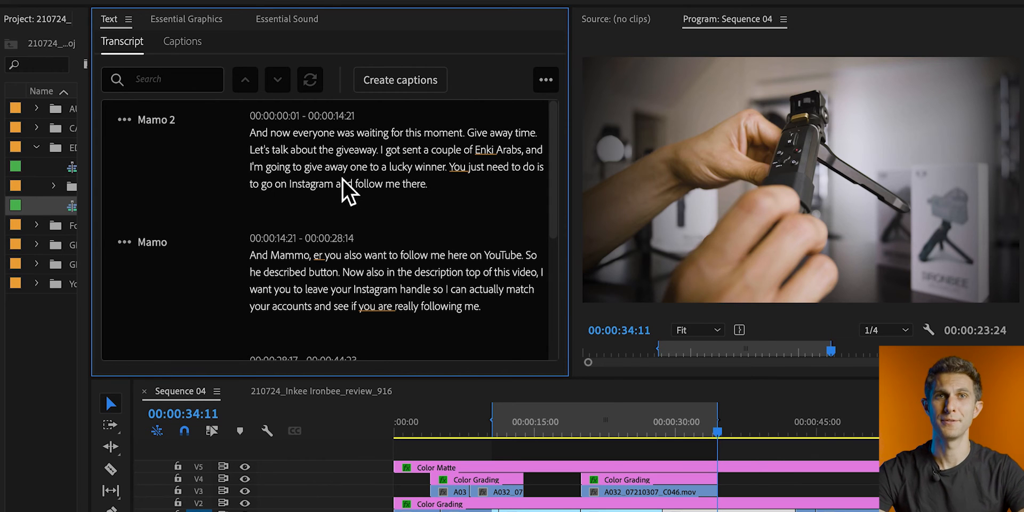
Step: Reassign the first transcript segment to the first speaker
{"action": "left_click", "coordinate": [130, 121]}
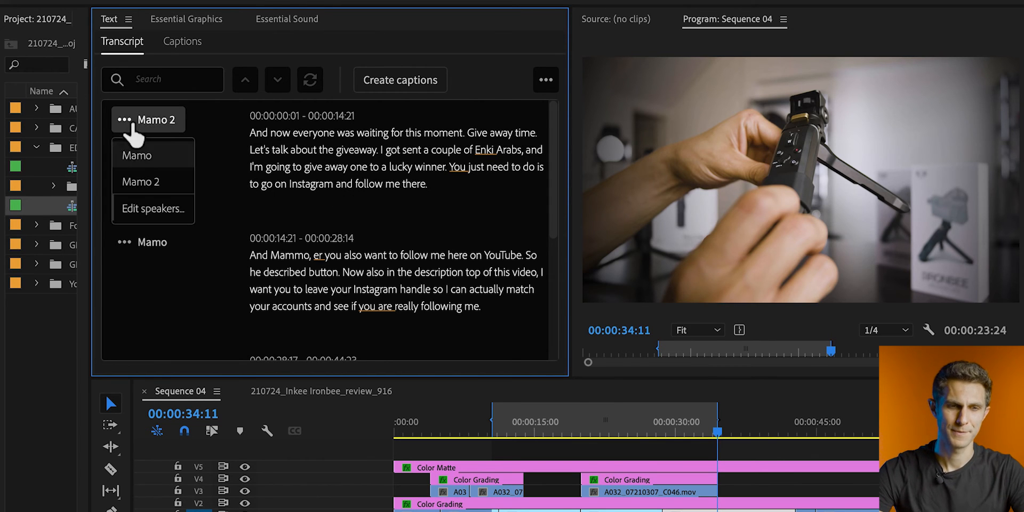
{"action": "left_click", "coordinate": [168, 159]}
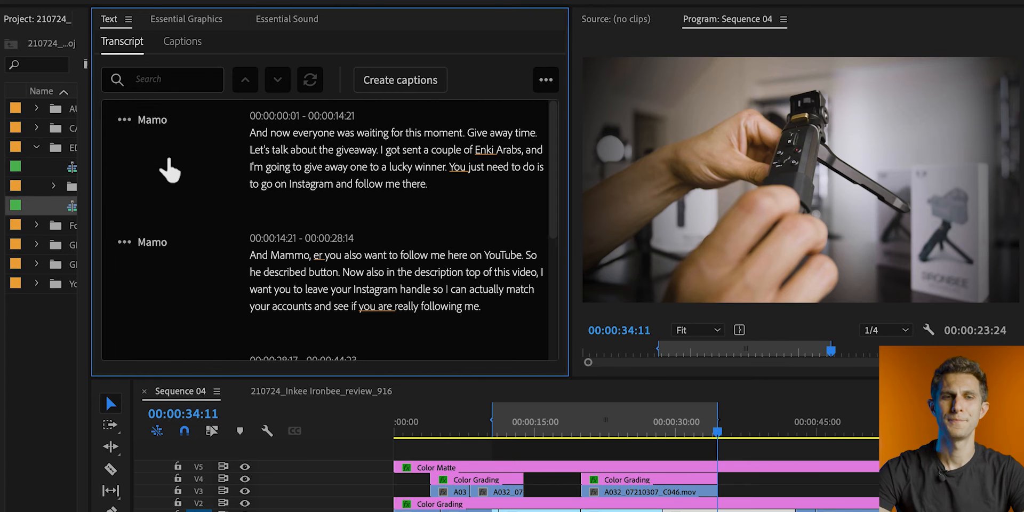
{"action": "scroll", "coordinate": [169, 170], "scroll_direction": "down", "scroll_amount": 4}
{"action": "scroll", "coordinate": [165, 160], "scroll_direction": "up", "scroll_amount": 4}
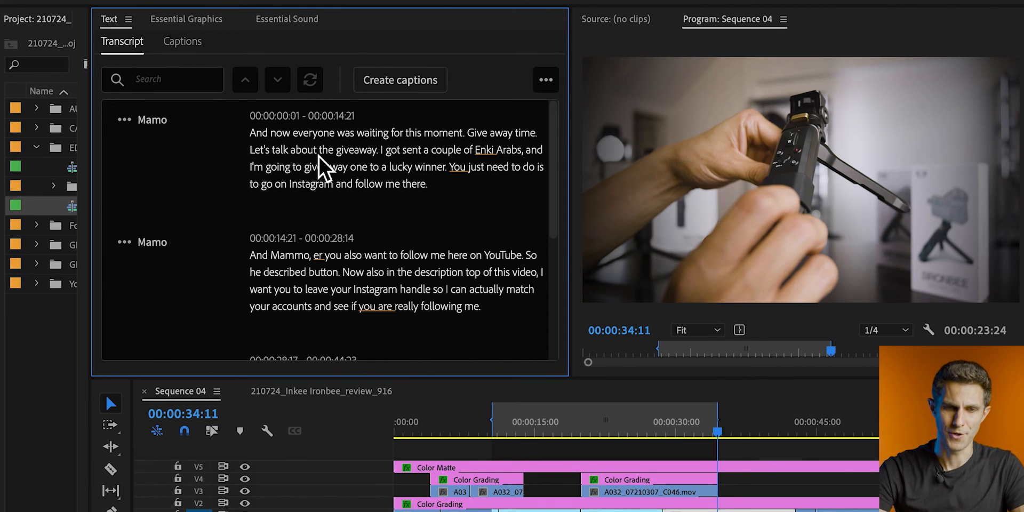
Step: Review the transcript and move the playhead to the spoken words "Enki", "your" and "giveaway" by picking them in the text
{"action": "scroll", "coordinate": [347, 245], "scroll_direction": "down", "scroll_amount": 4}
{"action": "scroll", "coordinate": [344, 247], "scroll_direction": "up", "scroll_amount": 4}
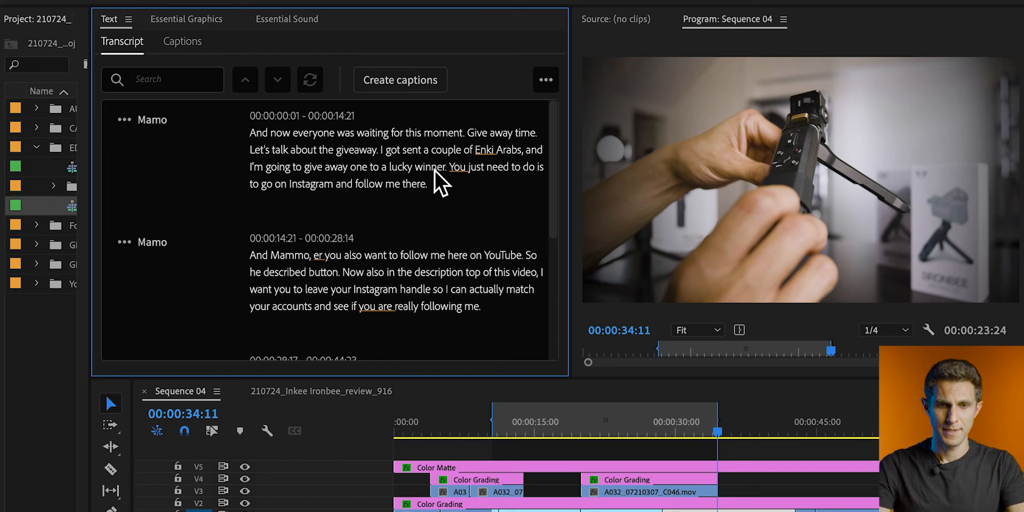
{"action": "left_click", "coordinate": [484, 155]}
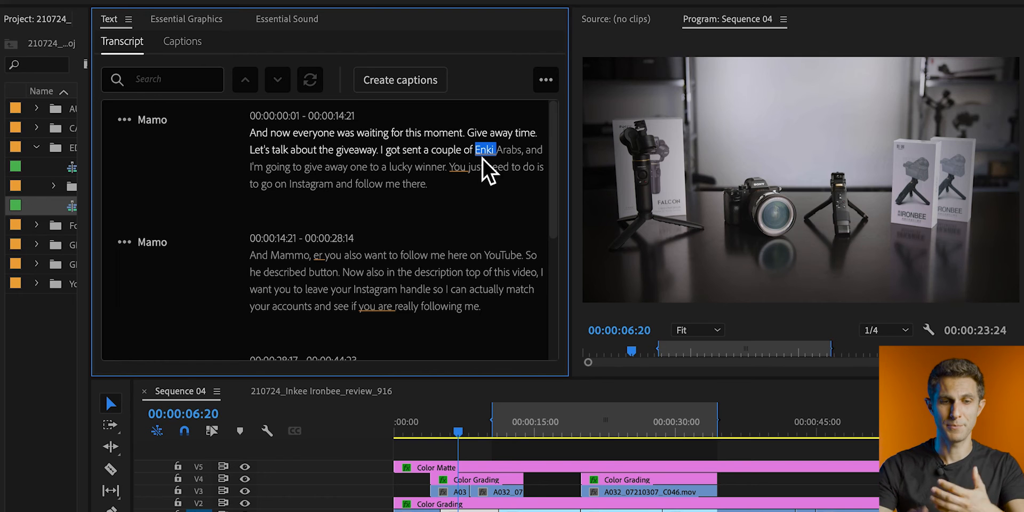
{"action": "left_click", "coordinate": [339, 290]}
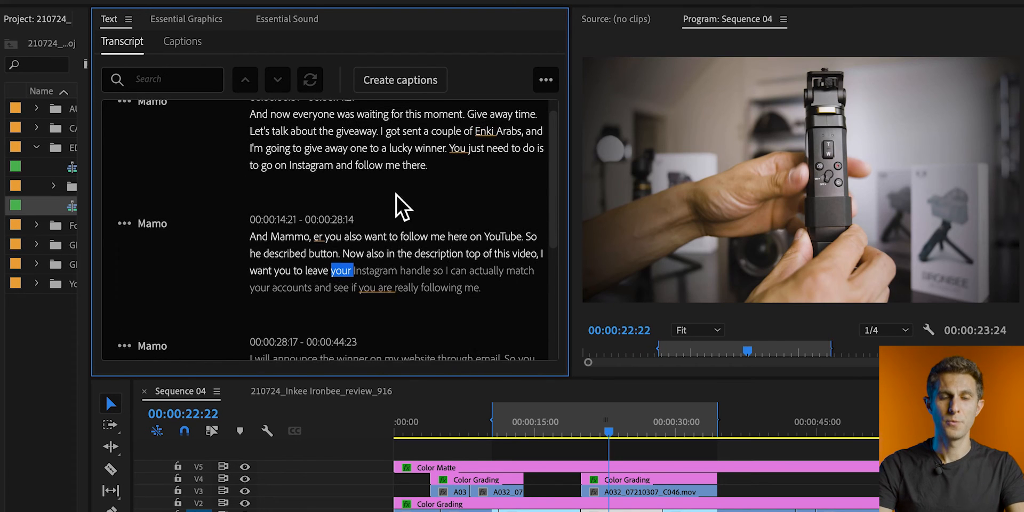
{"action": "left_click", "coordinate": [348, 152]}
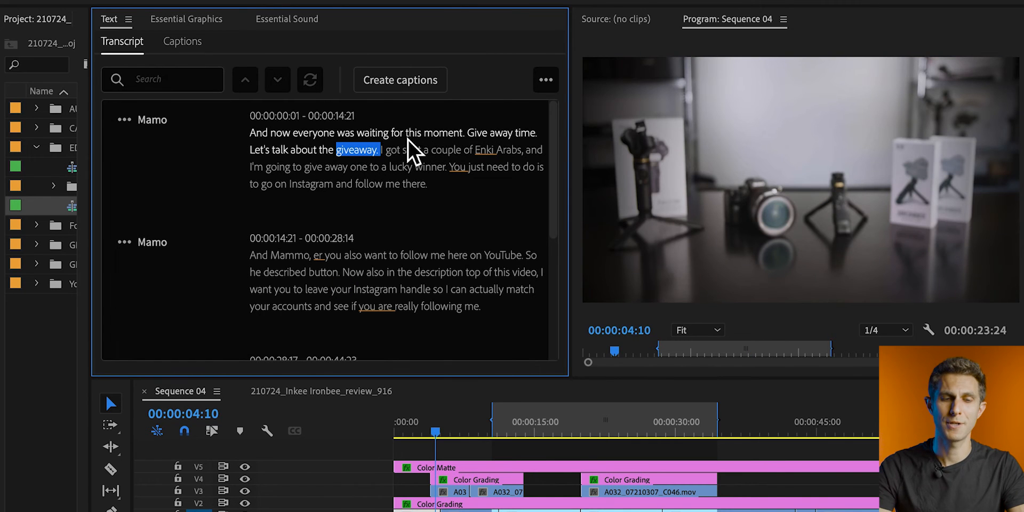
Step: Try editing the word "giveaway" in the first transcript segment by adding extra letters, and remove them again
{"action": "double_click", "coordinate": [379, 134]}
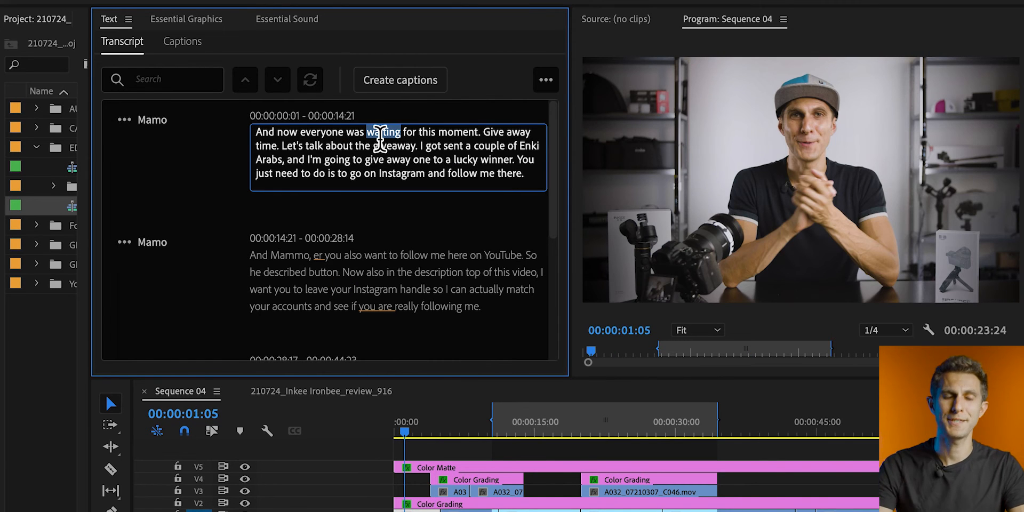
{"action": "left_click", "coordinate": [392, 163]}
{"action": "left_click", "coordinate": [411, 148]}
{"action": "type", "text": "d"}
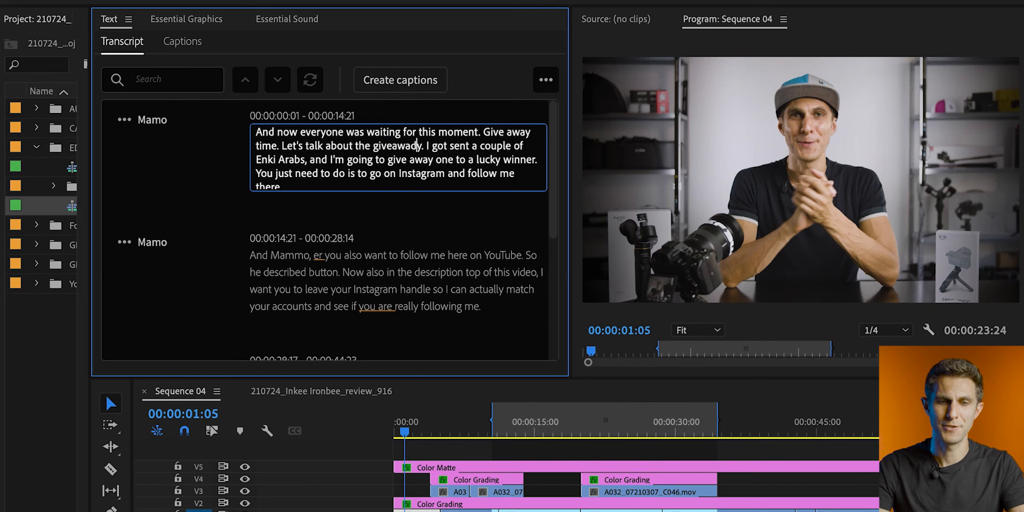
{"action": "type", "text": "deqedqw"}
{"action": "key", "text": "BackSpace"}
{"action": "key", "text": "BackSpace"}
{"action": "key", "text": "BackSpace"}
{"action": "key", "text": "BackSpace"}
{"action": "key", "text": "BackSpace"}
{"action": "key", "text": "BackSpace"}
{"action": "key", "text": "BackSpace"}
{"action": "key", "text": "BackSpace"}
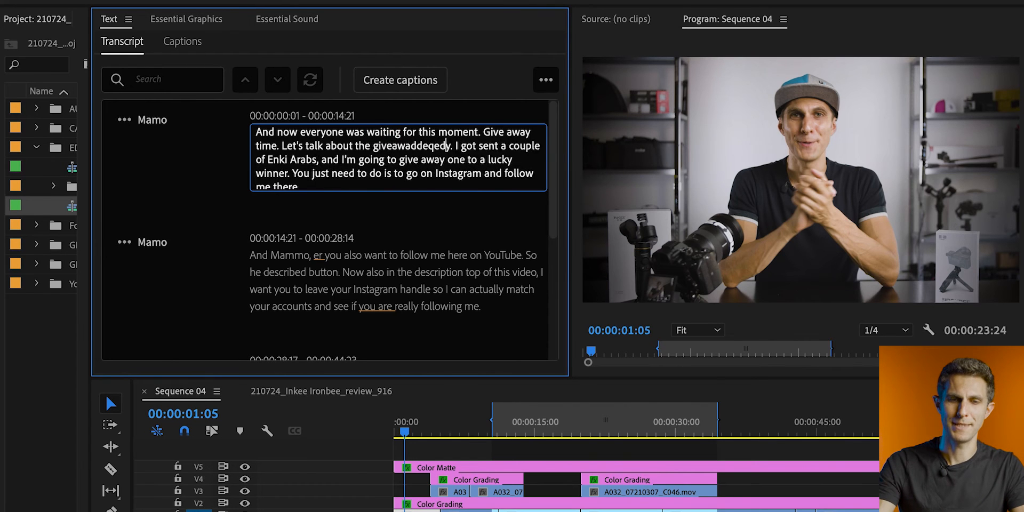
{"action": "left_click", "coordinate": [392, 271]}
{"action": "scroll", "coordinate": [393, 246], "scroll_direction": "up", "scroll_amount": 1}
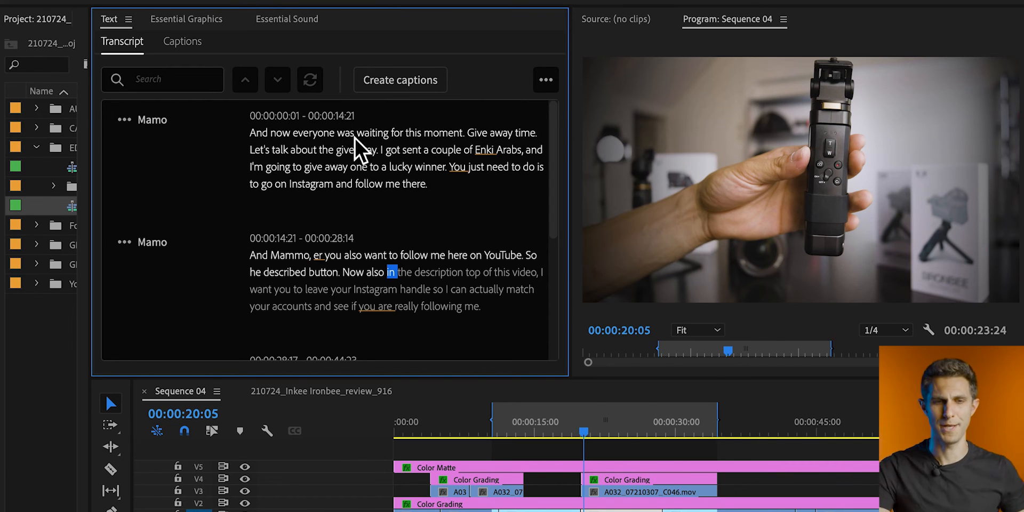
Step: Check the re-transcription settings for Sequence 04 and leave them without transcribing again
{"action": "scroll", "coordinate": [427, 304], "scroll_direction": "down", "scroll_amount": 5}
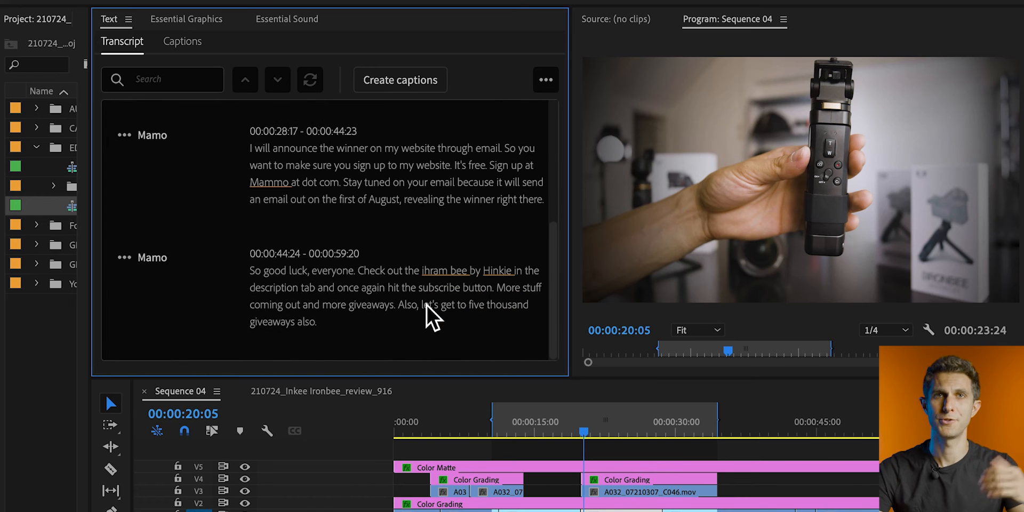
{"action": "scroll", "coordinate": [427, 304], "scroll_direction": "up", "scroll_amount": 5}
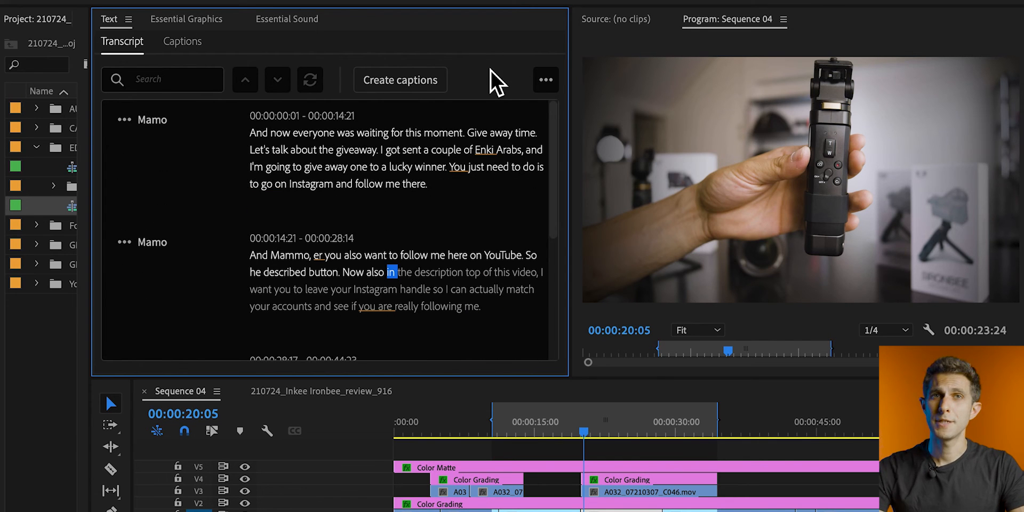
{"action": "left_click", "coordinate": [552, 90]}
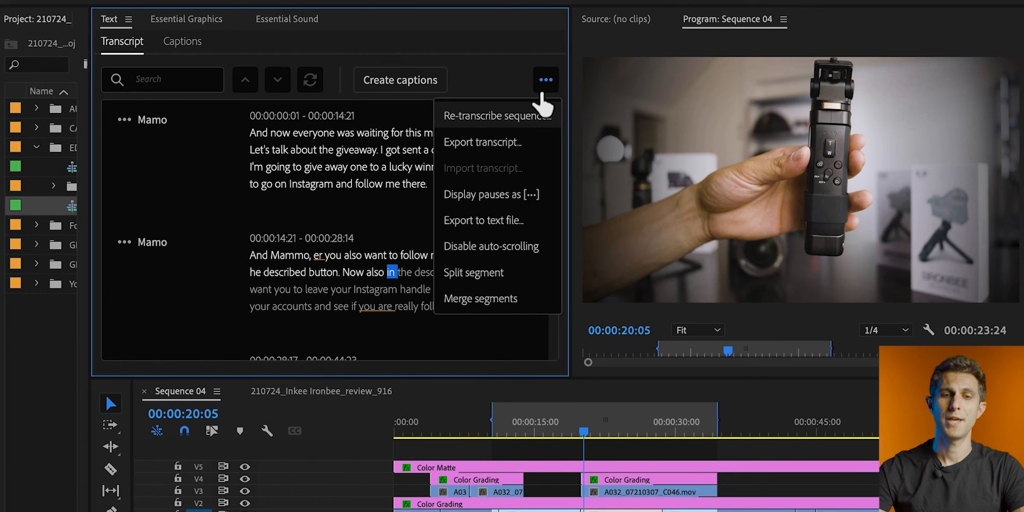
{"action": "left_click", "coordinate": [498, 119]}
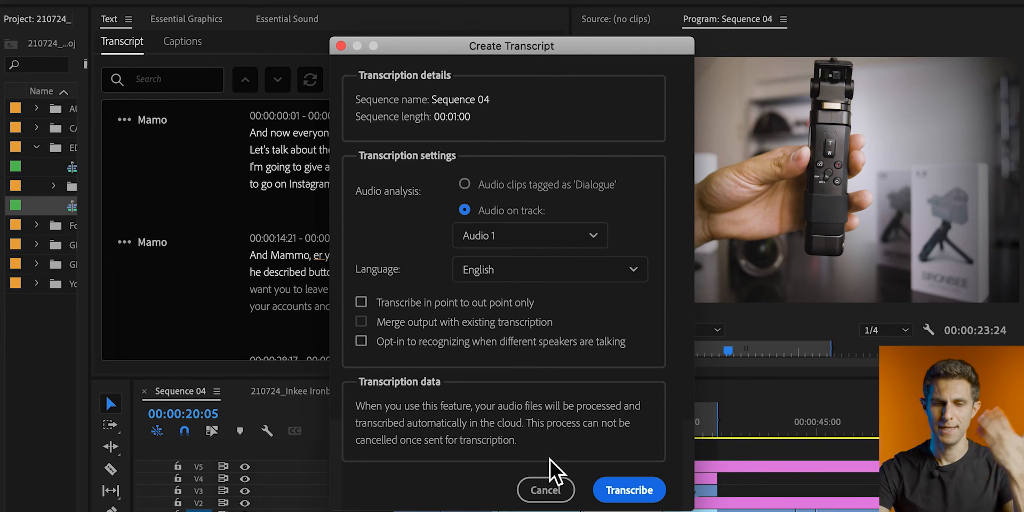
{"action": "left_click", "coordinate": [560, 494]}
Step: Set the transcript to display pauses as [...]
{"action": "left_click", "coordinate": [549, 81]}
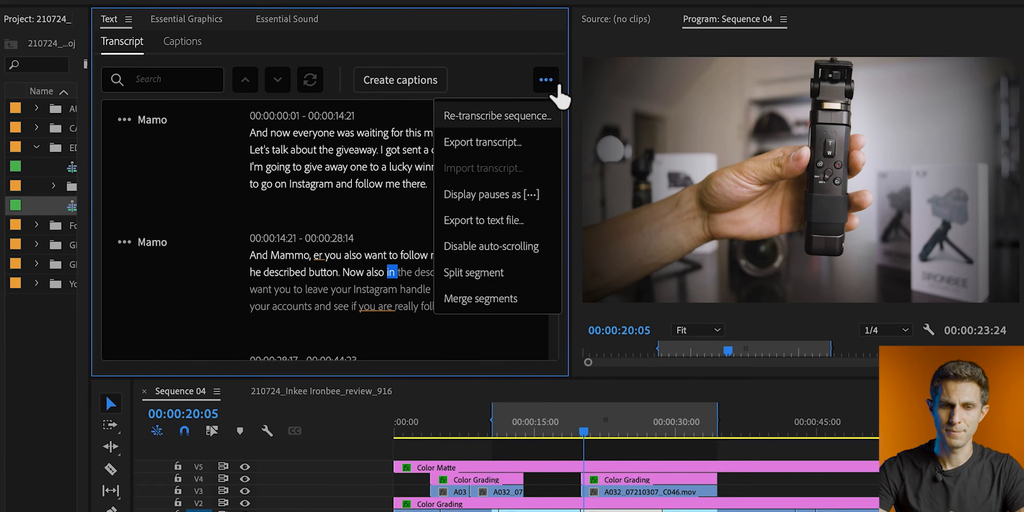
{"action": "left_click", "coordinate": [494, 198]}
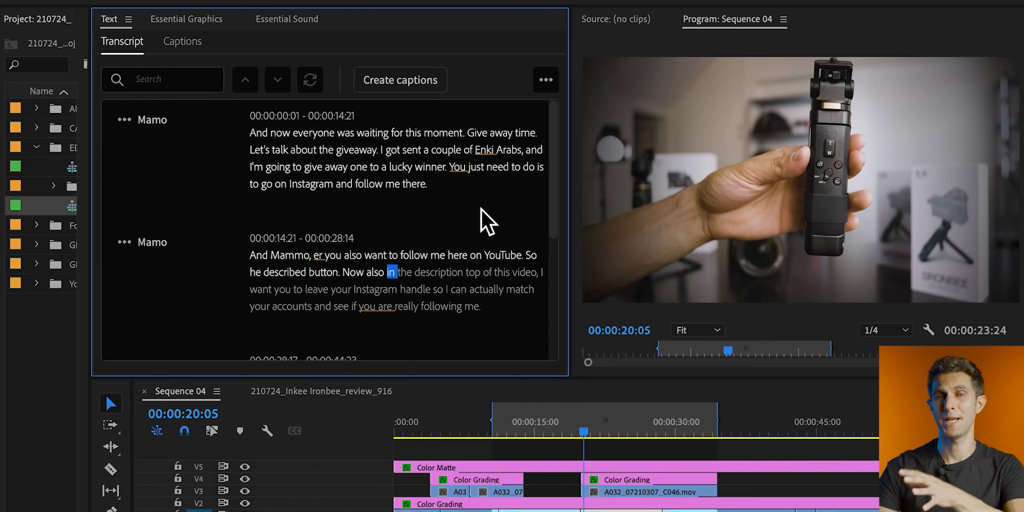
Step: Export the Sequence 04 transcript to a text file named Subtitle
{"action": "left_click", "coordinate": [546, 80]}
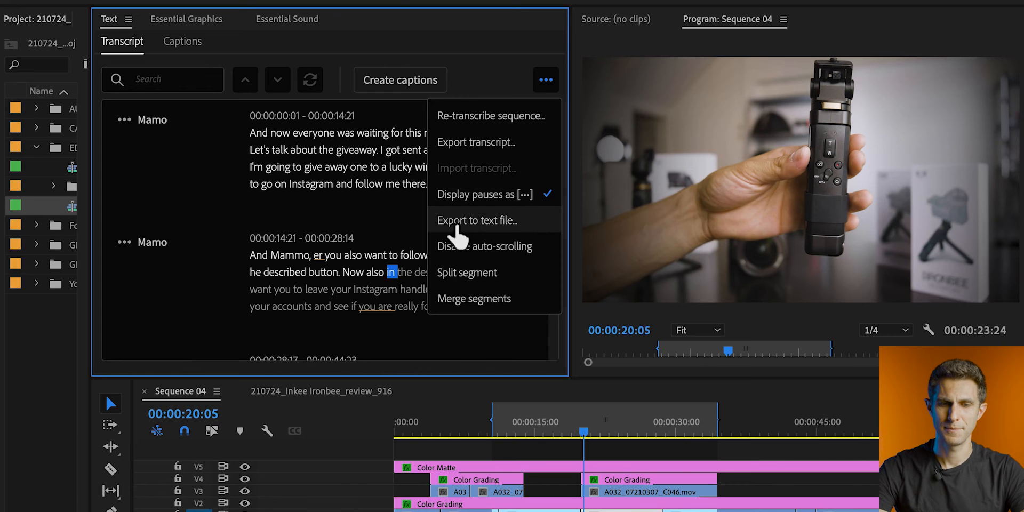
{"action": "left_click", "coordinate": [507, 220]}
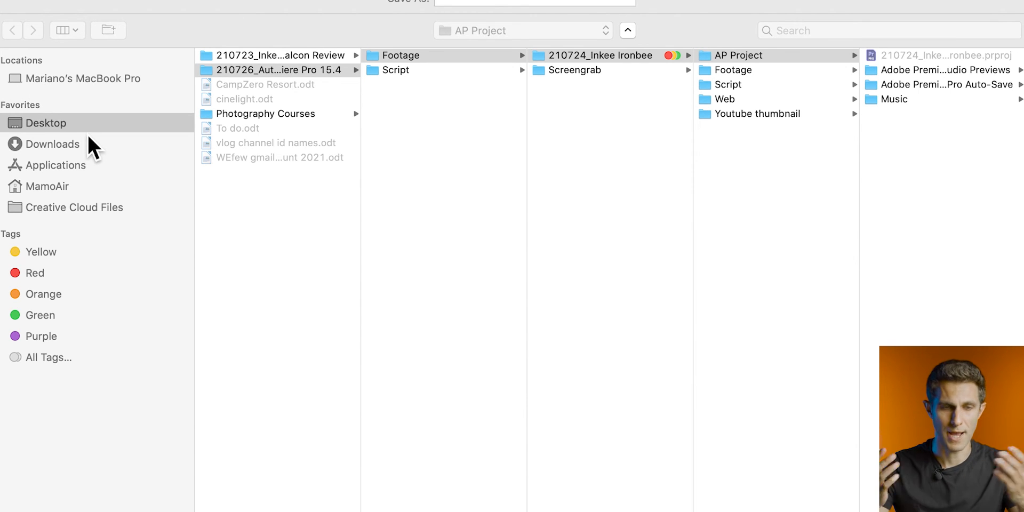
{"action": "left_click", "coordinate": [488, 4]}
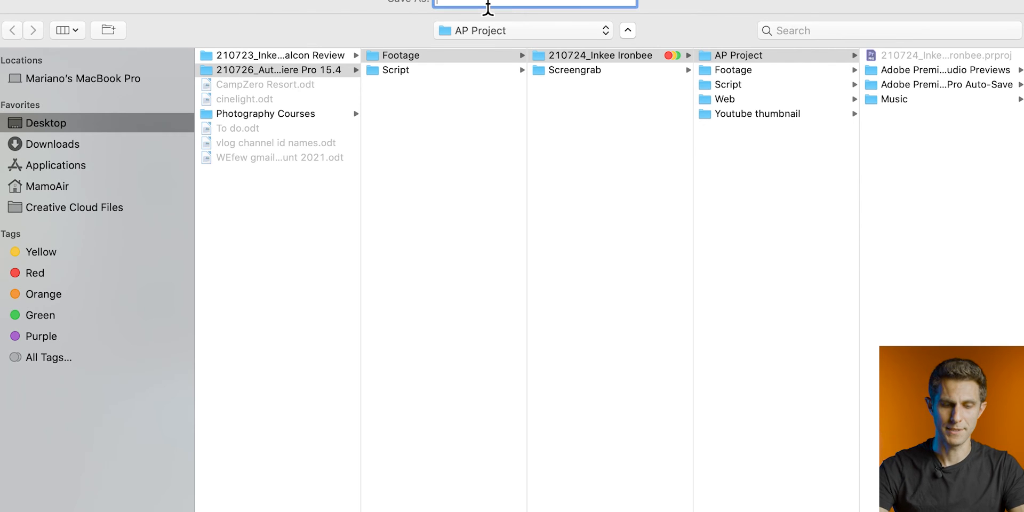
{"action": "type", "text": "Sub"}
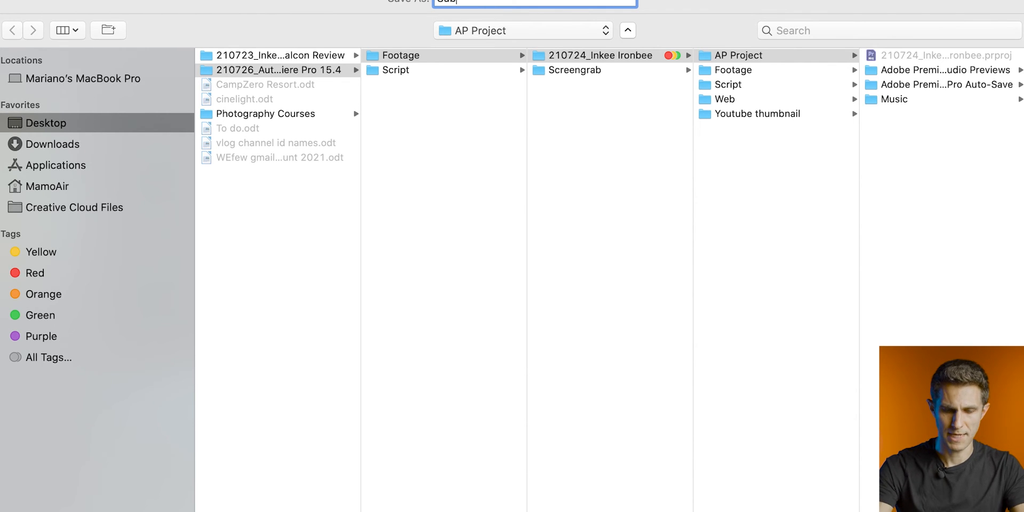
{"action": "type", "text": "title"}
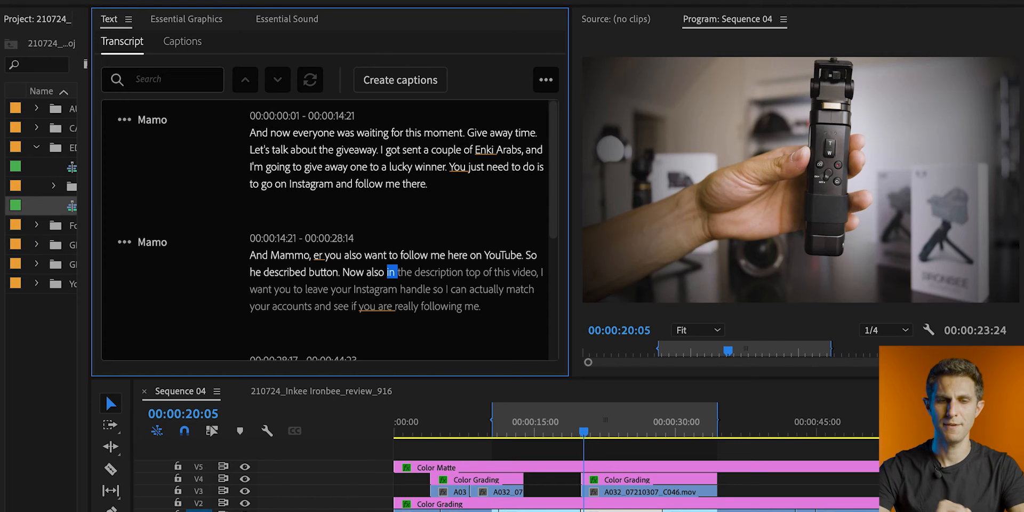
Step: Switch to Finder, preview Subtitle.txt on the Desktop to check the exported text, and return to Premiere Pro
{"action": "key", "text": "super+Tab"}
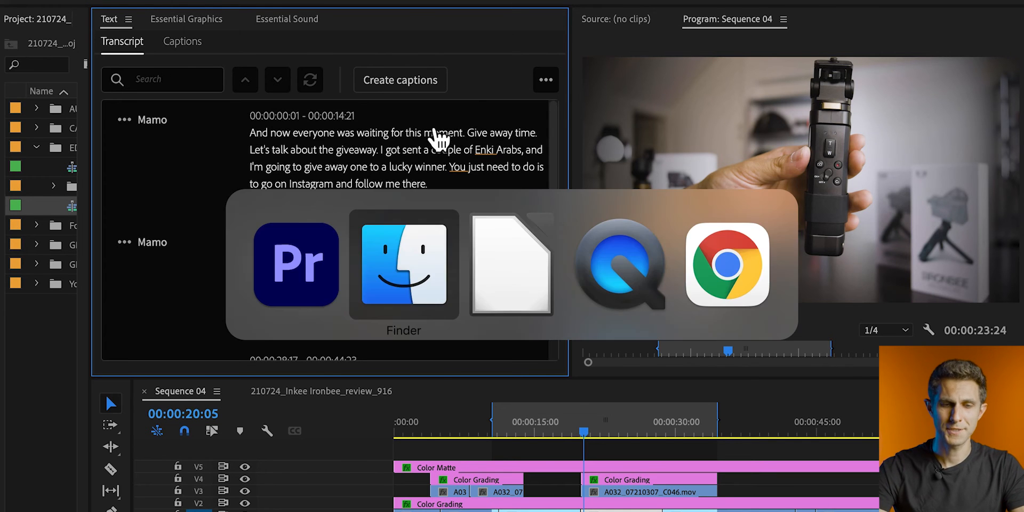
{"action": "left_click", "coordinate": [419, 297]}
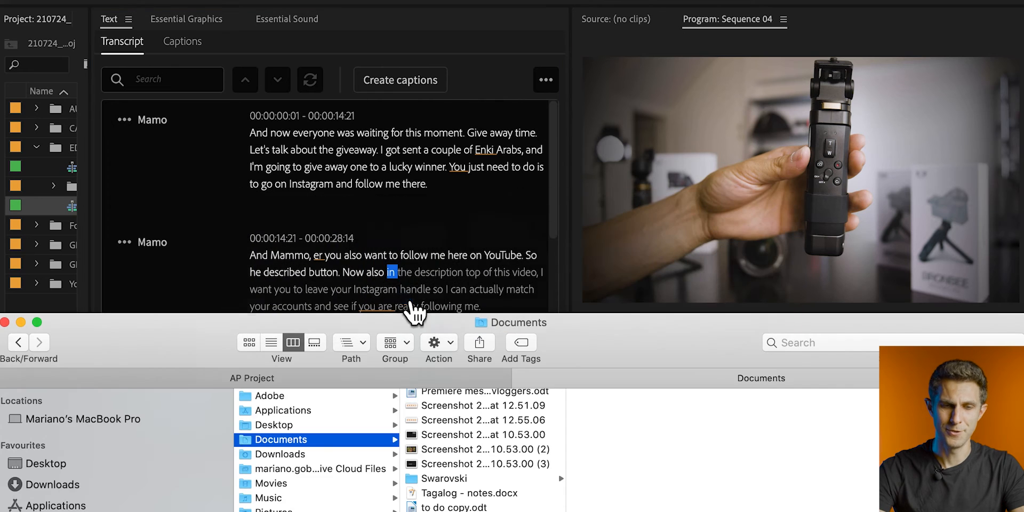
{"action": "left_click", "coordinate": [95, 466]}
{"action": "left_click", "coordinate": [298, 472]}
{"action": "key", "text": "space"}
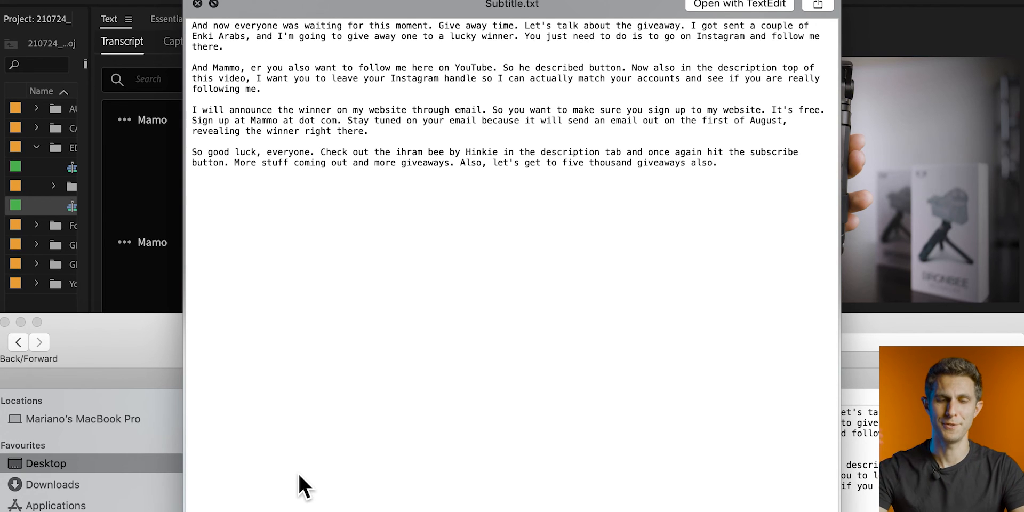
{"action": "key", "text": "space"}
{"action": "left_click", "coordinate": [479, 138]}
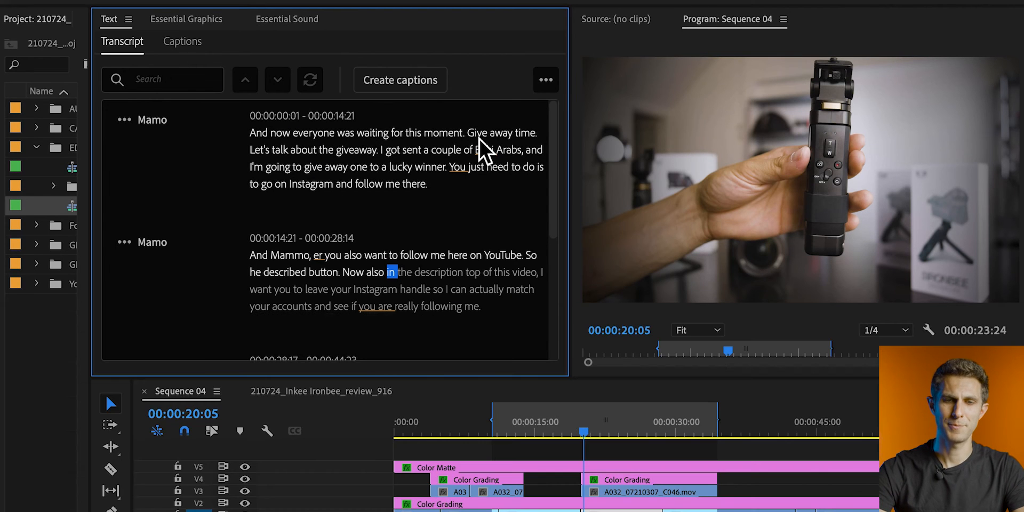
{"action": "left_click", "coordinate": [558, 80]}
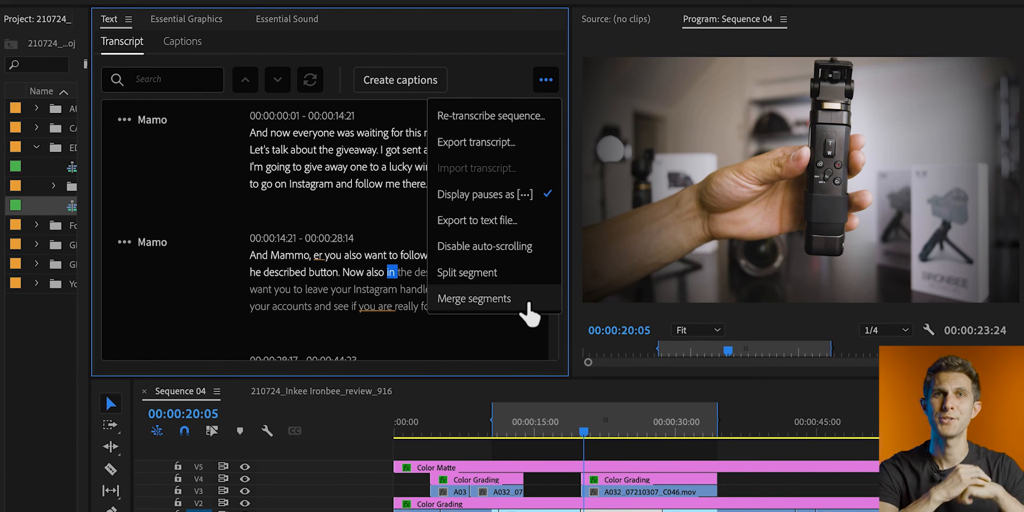
{"action": "left_click", "coordinate": [361, 218]}
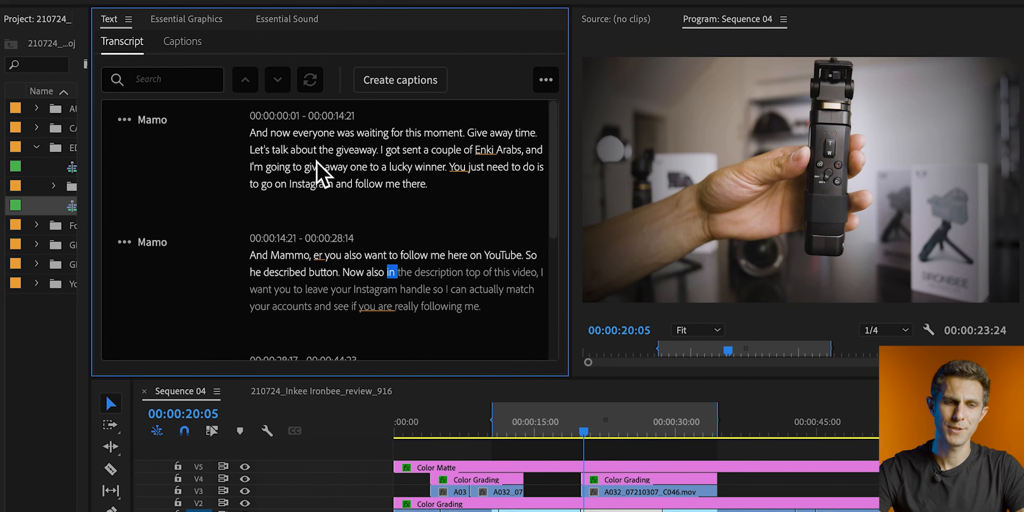
Step: Move the playhead to the transcript's first word, "And", and take a brief look at the captions view
{"action": "left_click", "coordinate": [254, 133]}
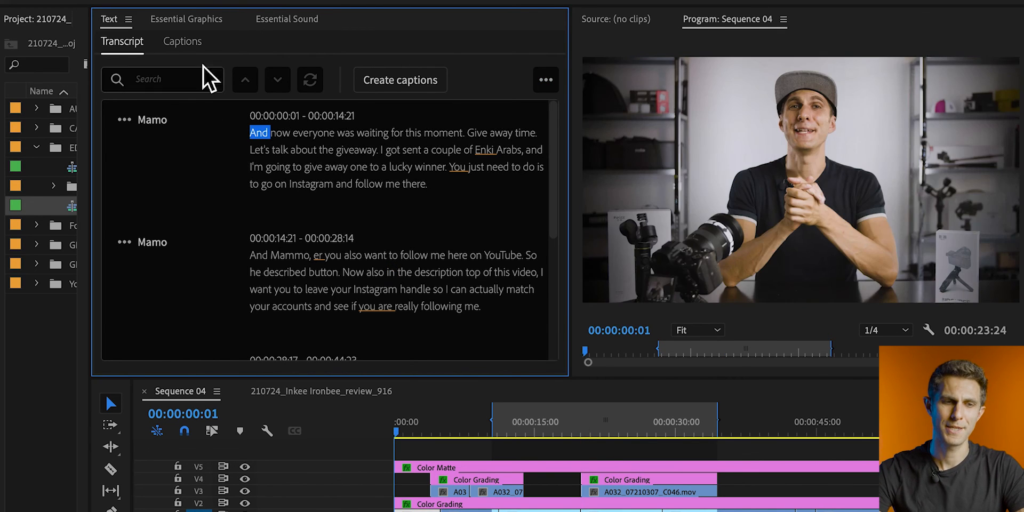
{"action": "left_click", "coordinate": [181, 43]}
{"action": "left_click", "coordinate": [136, 45]}
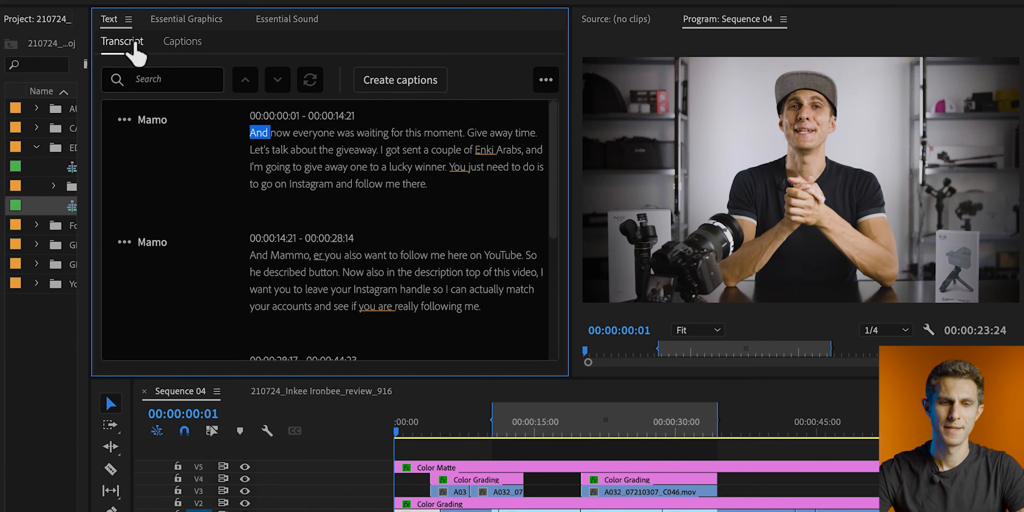
Step: Set up new captions from the sequence transcript with the Subtitle Default preset and the Subtitle format
{"action": "left_click", "coordinate": [427, 83]}
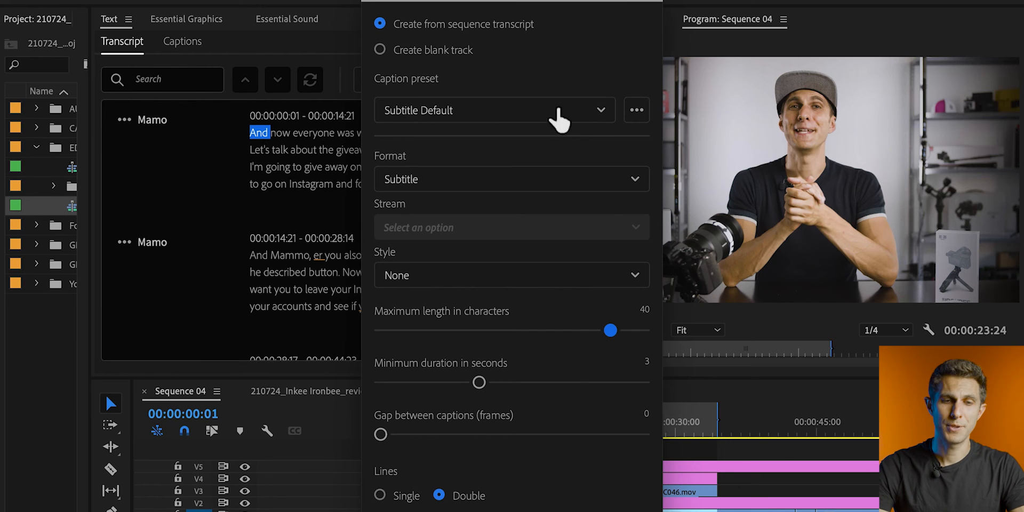
{"action": "left_click", "coordinate": [573, 114]}
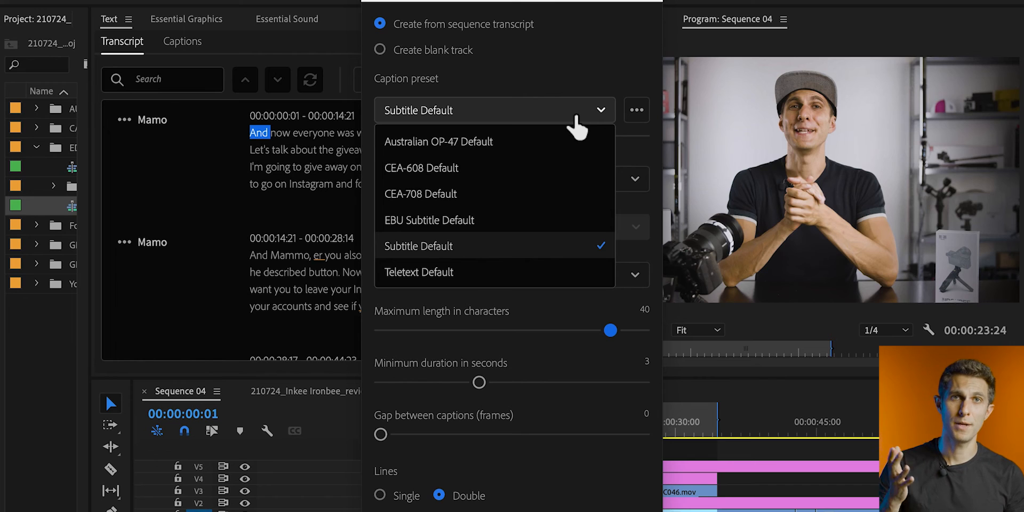
{"action": "left_click", "coordinate": [472, 248]}
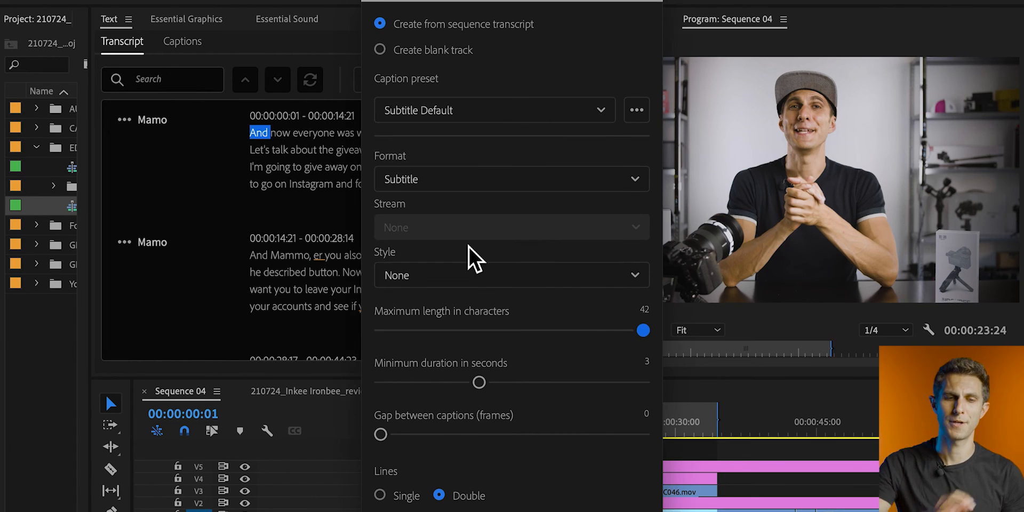
{"action": "left_click", "coordinate": [496, 197]}
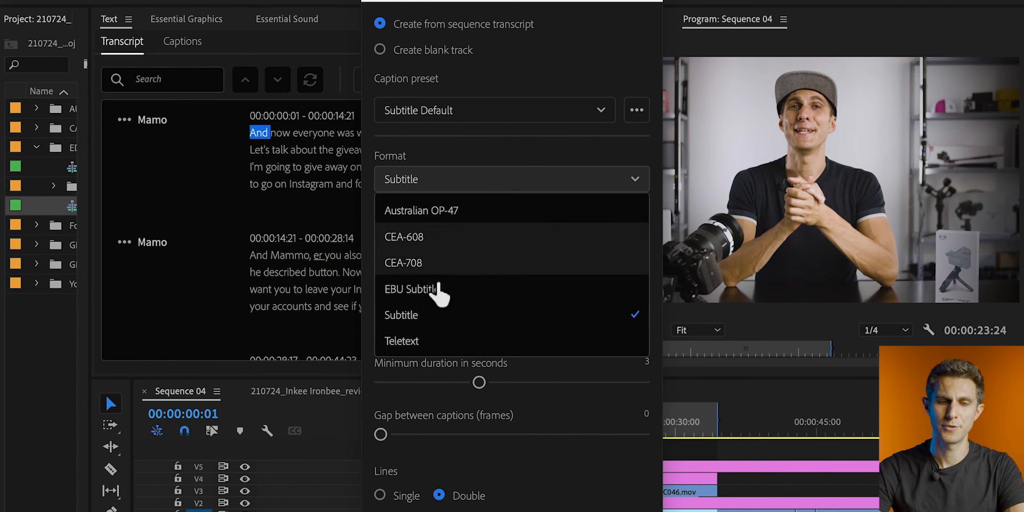
{"action": "left_click", "coordinate": [455, 315]}
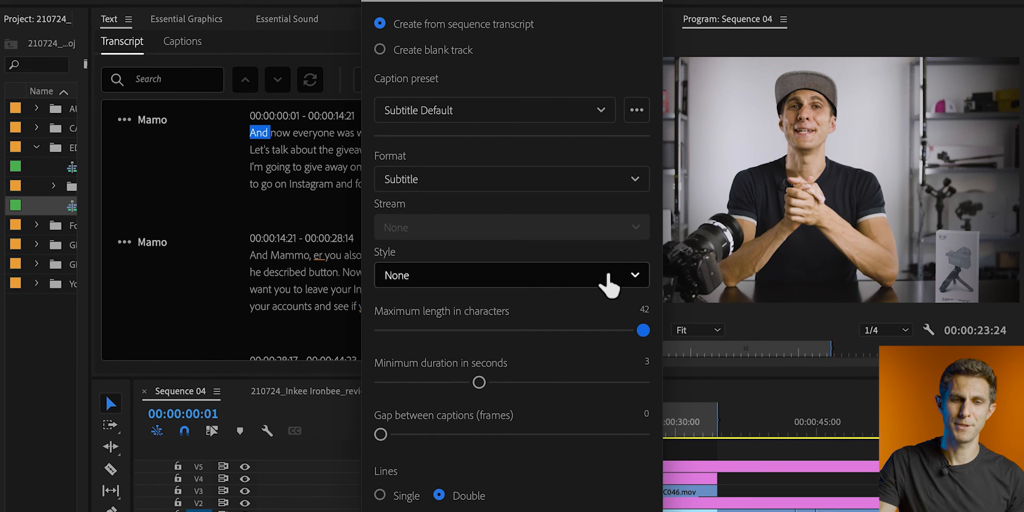
Step: Create the captions with style None and a gap of 0 frames between captions
{"action": "left_click", "coordinate": [608, 275]}
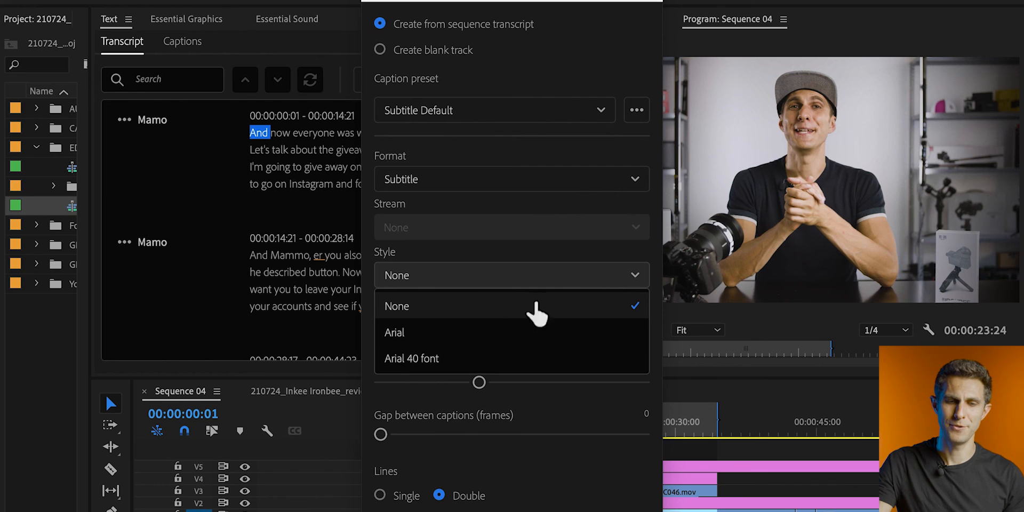
{"action": "left_click", "coordinate": [463, 361]}
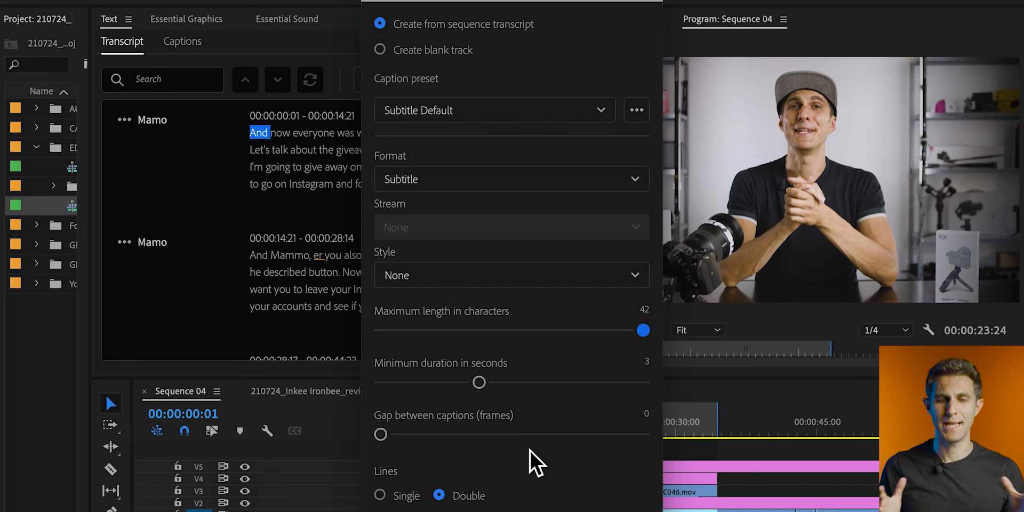
{"action": "left_click", "coordinate": [512, 436]}
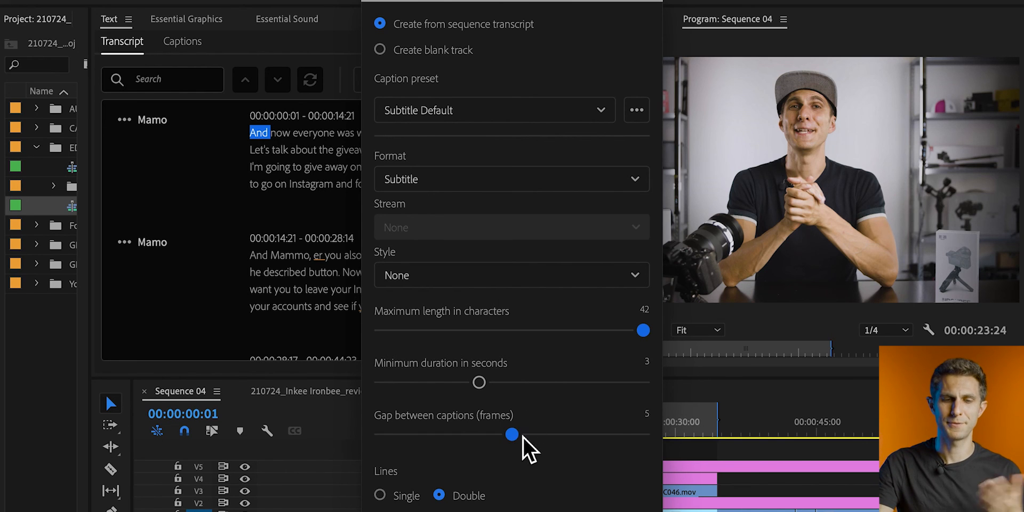
{"action": "left_click_drag", "start_coordinate": [523, 436], "coordinate": [378, 429]}
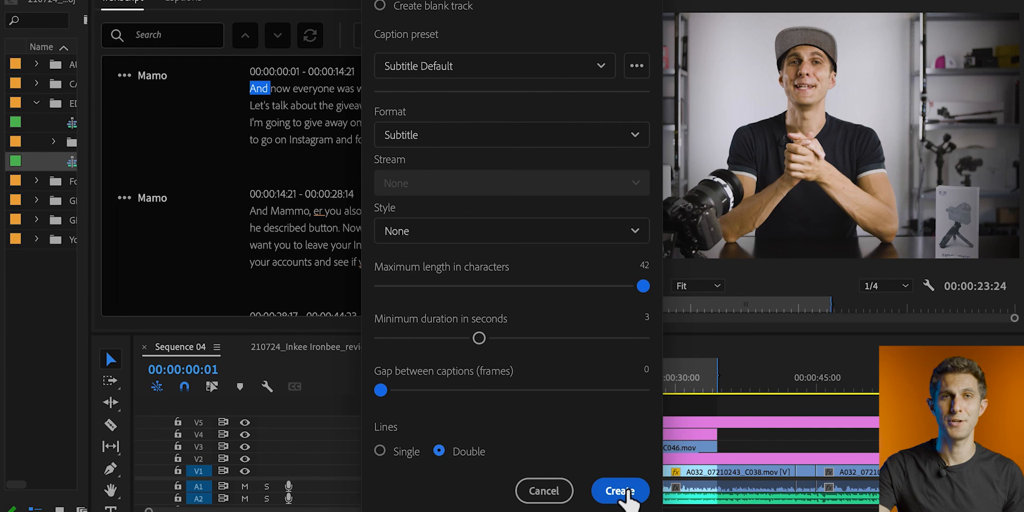
{"action": "left_click", "coordinate": [621, 491]}
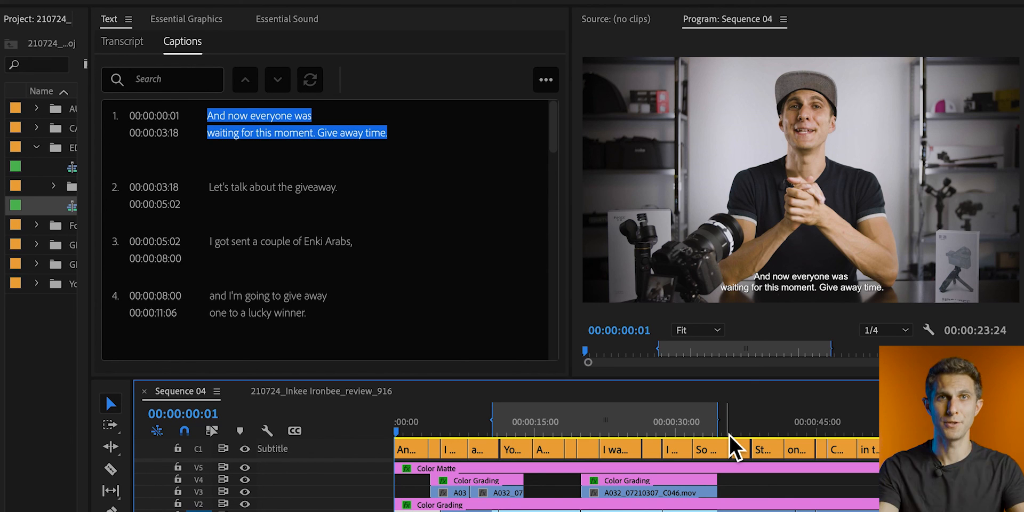
Step: Play Sequence 04 from its beginning to check the captions against the speech
{"action": "key", "text": "Home"}
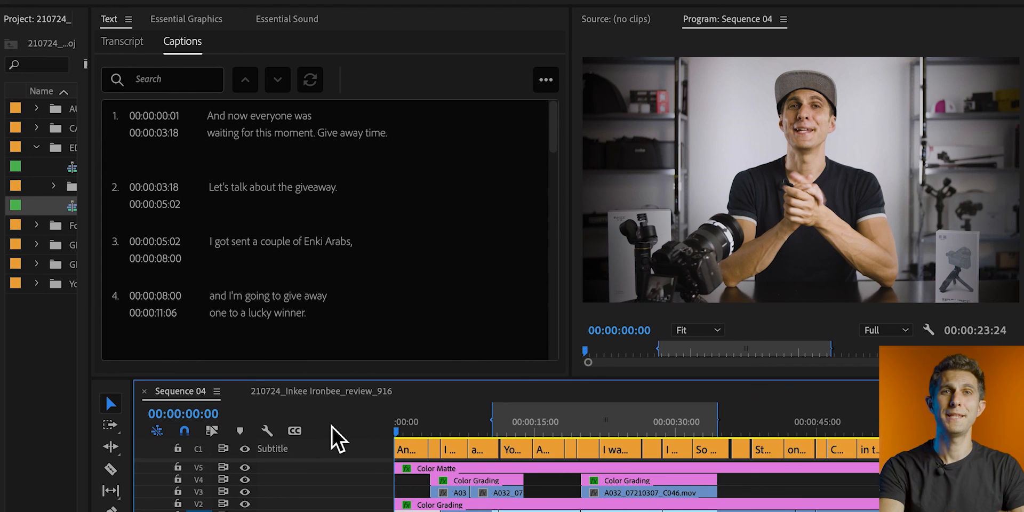
{"action": "key", "text": "space"}
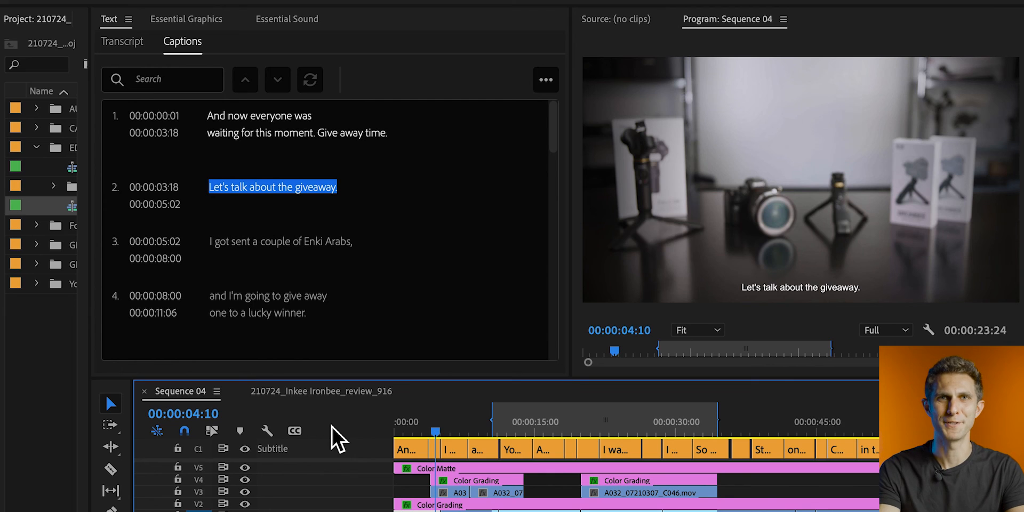
Step: Open the text of the first caption, "And now everyone was waiting for this moment. Give away time.", for editing
{"action": "left_click", "coordinate": [316, 138]}
{"action": "double_click", "coordinate": [302, 142]}
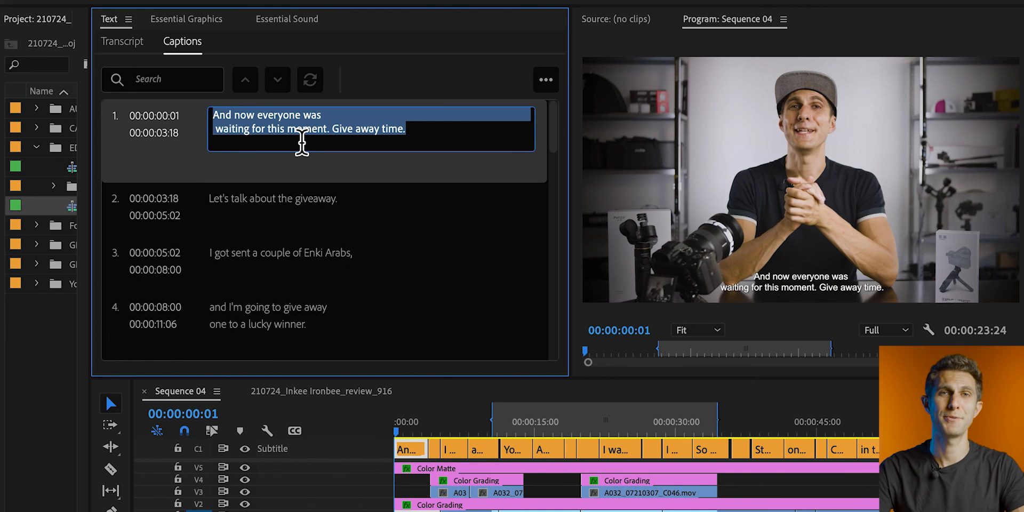